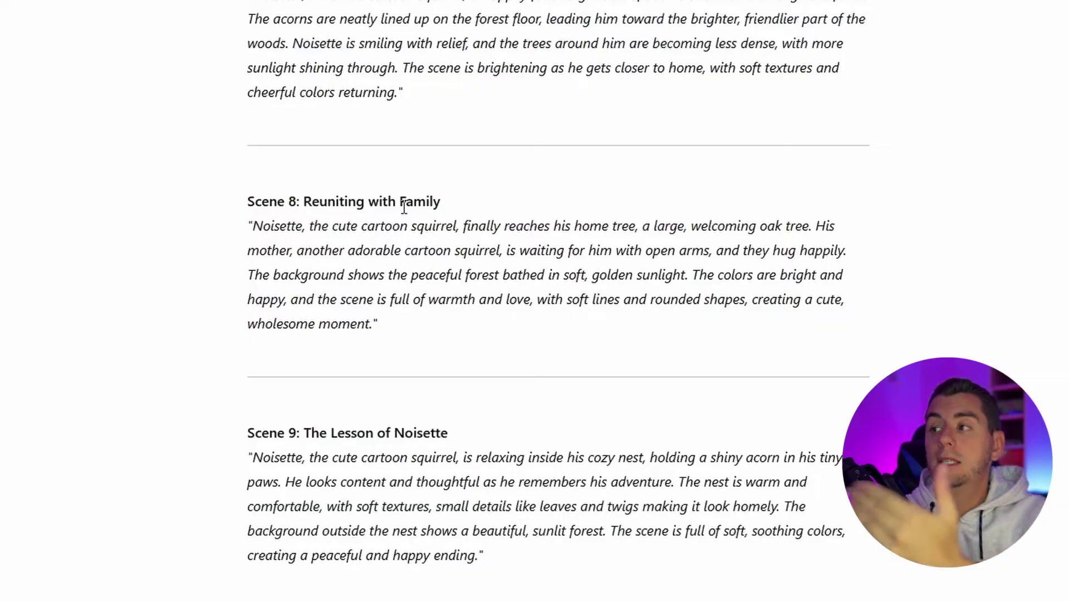
Copy the full Scene 1 description, "The Home of Noisette", from the chat's list of scene scripts
scroll(402, 210, up, 20)
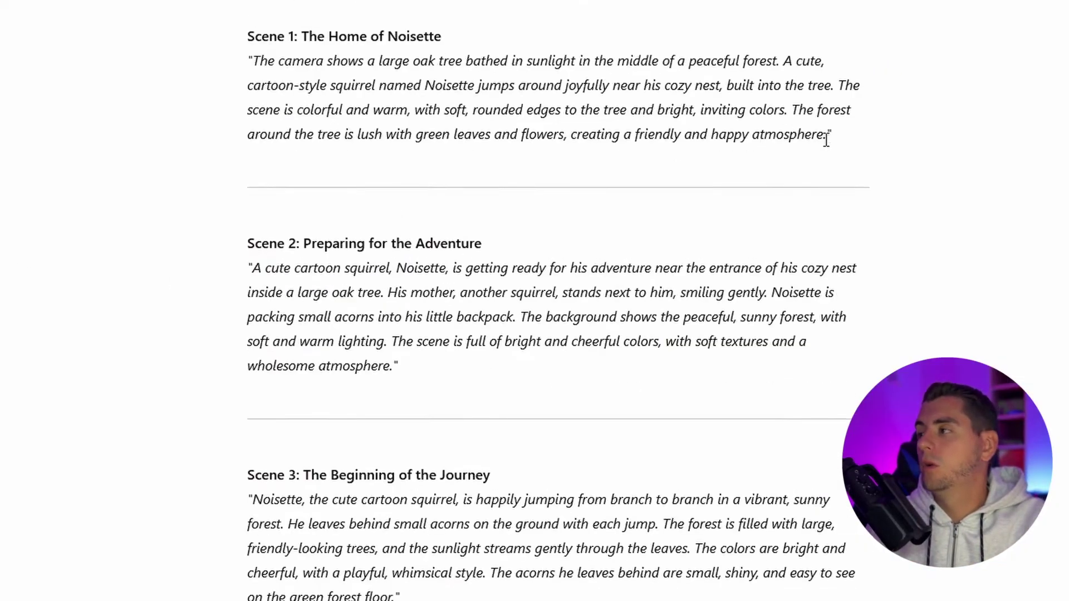
drag(424, 105, 232, 62)
key(ctrl+c)
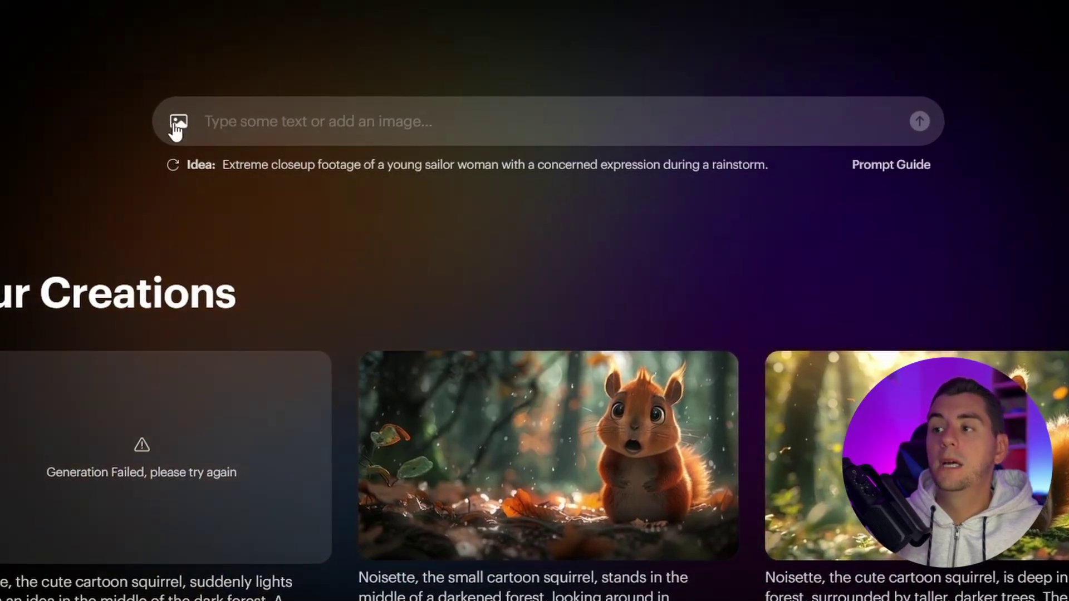
In the video generator, upload scene01.png as the start image, paste the Scene 1 description as the prompt, and remove its opening quotation mark
click(177, 121)
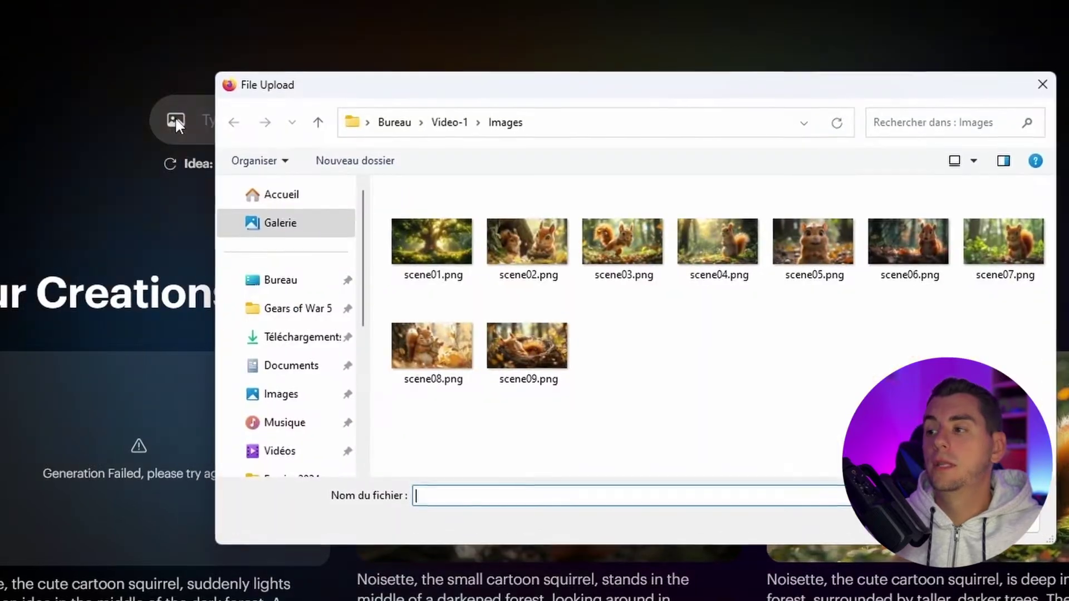
double_click(454, 242)
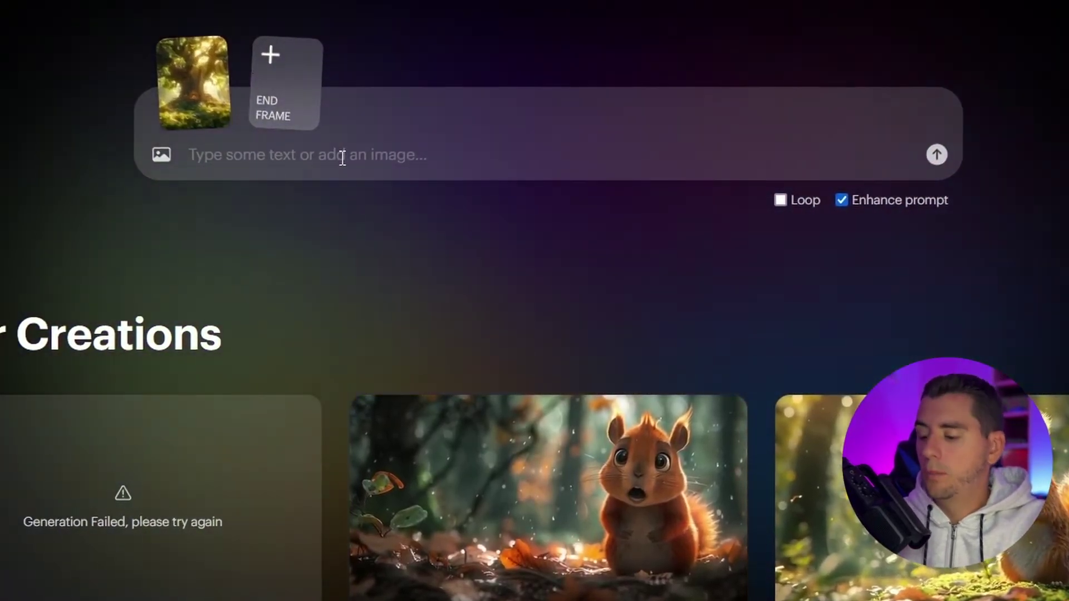
click(342, 157)
key(ctrl+v)
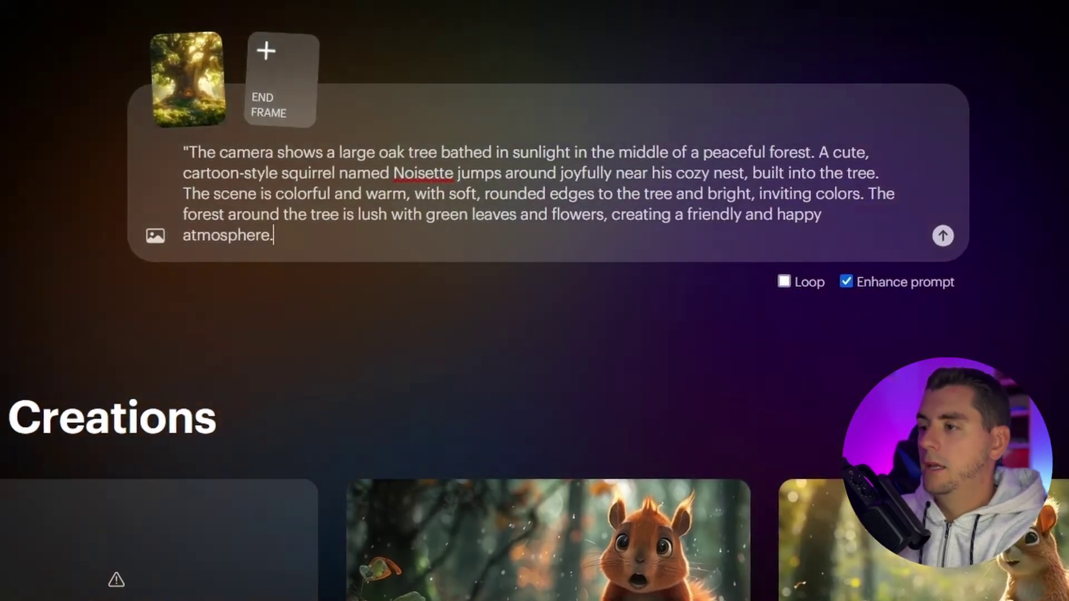
click(186, 150)
key(BackSpace)
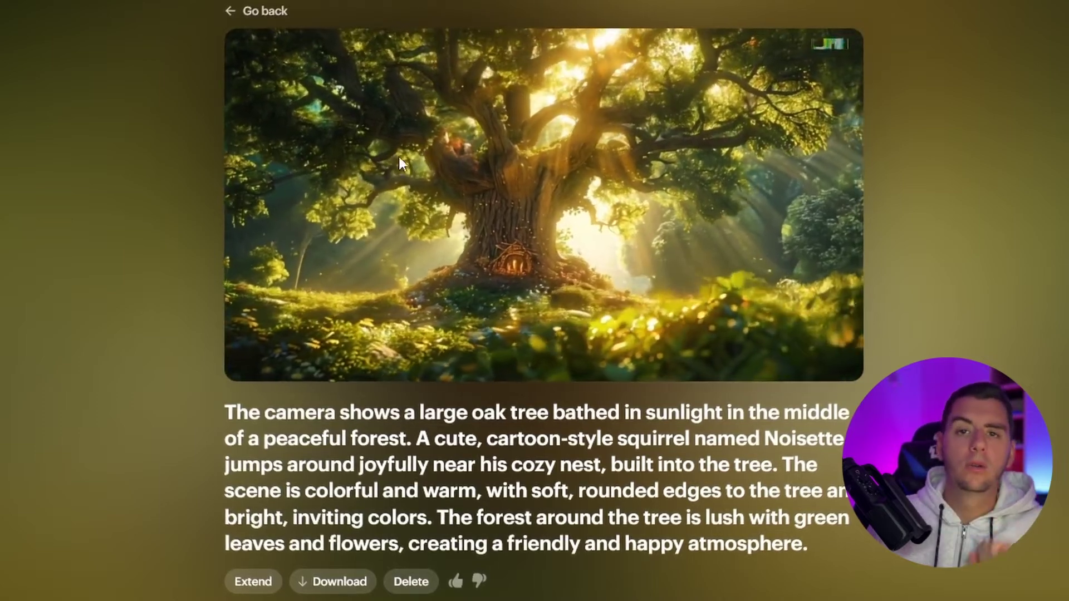
scroll(132, 115, down, 1)
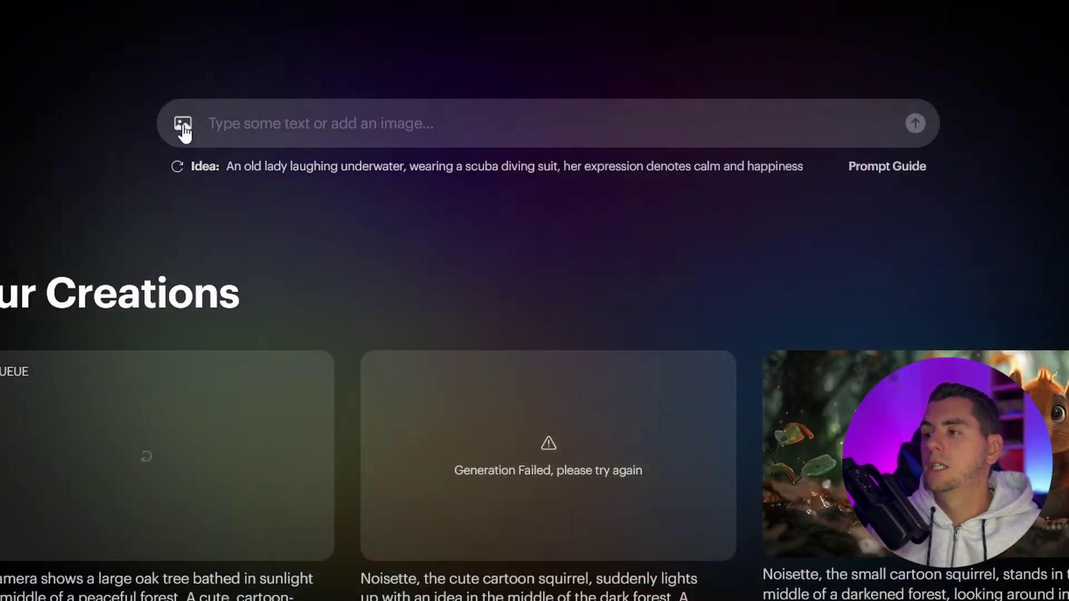
Prepare another video generation by uploading scene02.png and pasting the copied scene description as its prompt
click(183, 125)
double_click(526, 239)
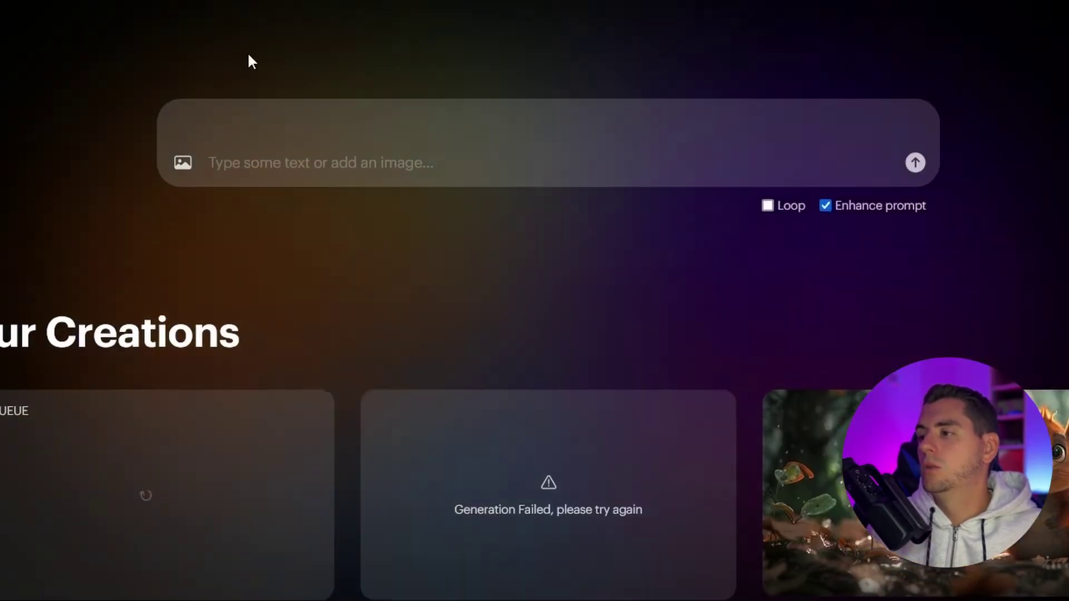
click(290, 169)
key(ctrl+v)
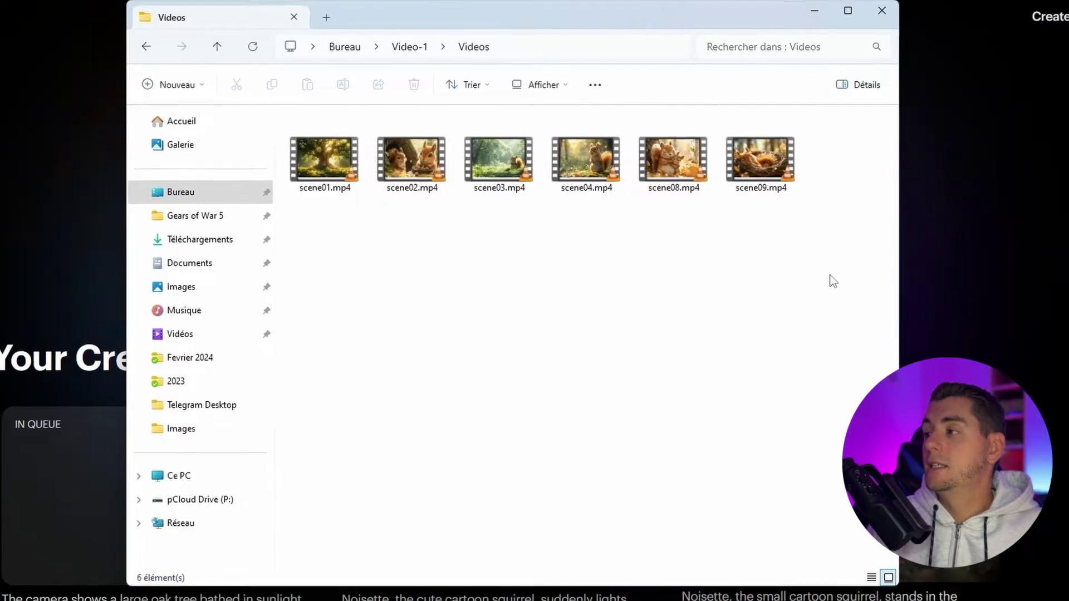
drag(828, 274, 361, 147)
drag(419, 189, 430, 217)
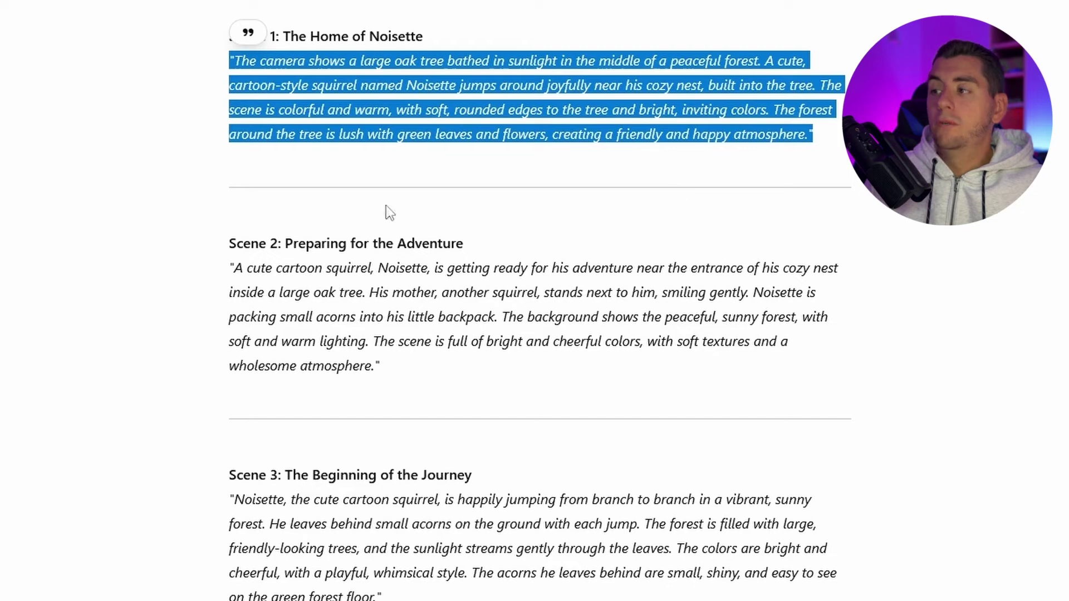
click(421, 157)
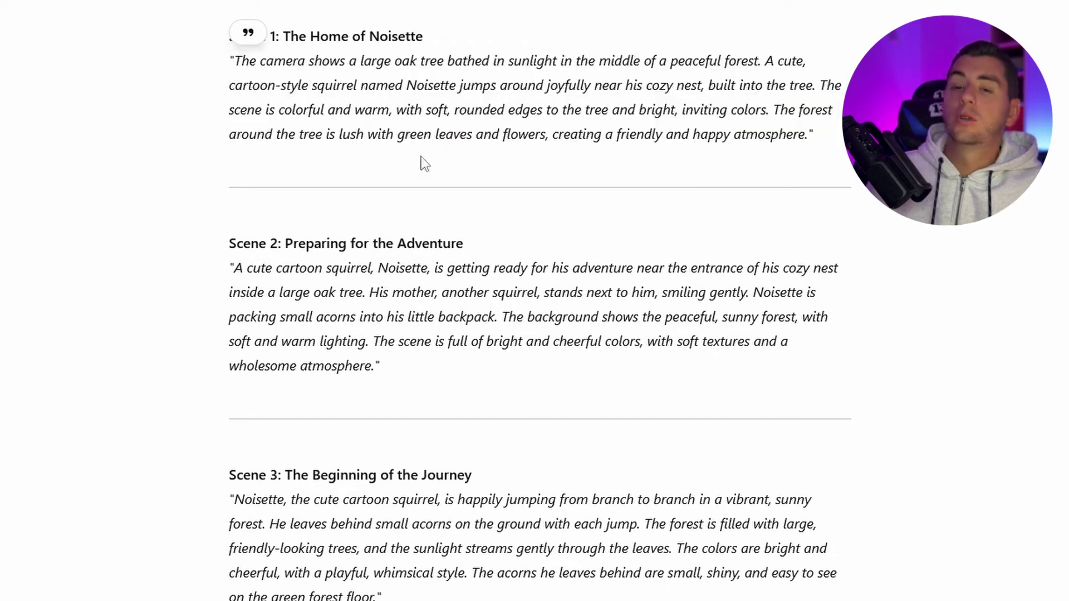
Copy the entire French story about Noisette from the first chat answer, from "Il était une fois" to "au cas où !"
scroll(406, 262, up, 20)
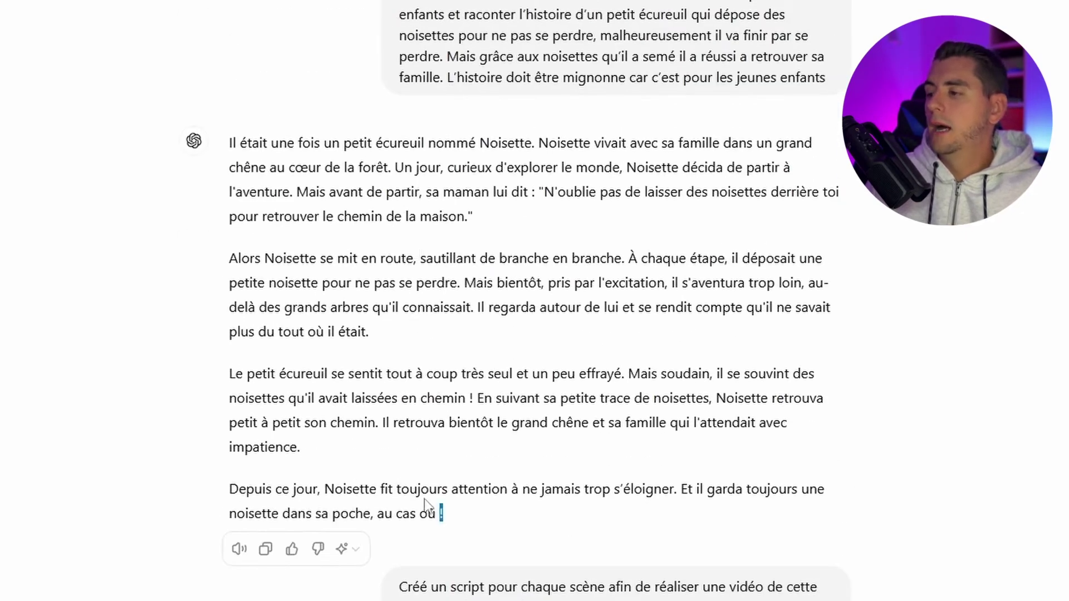
drag(271, 283, 254, 147)
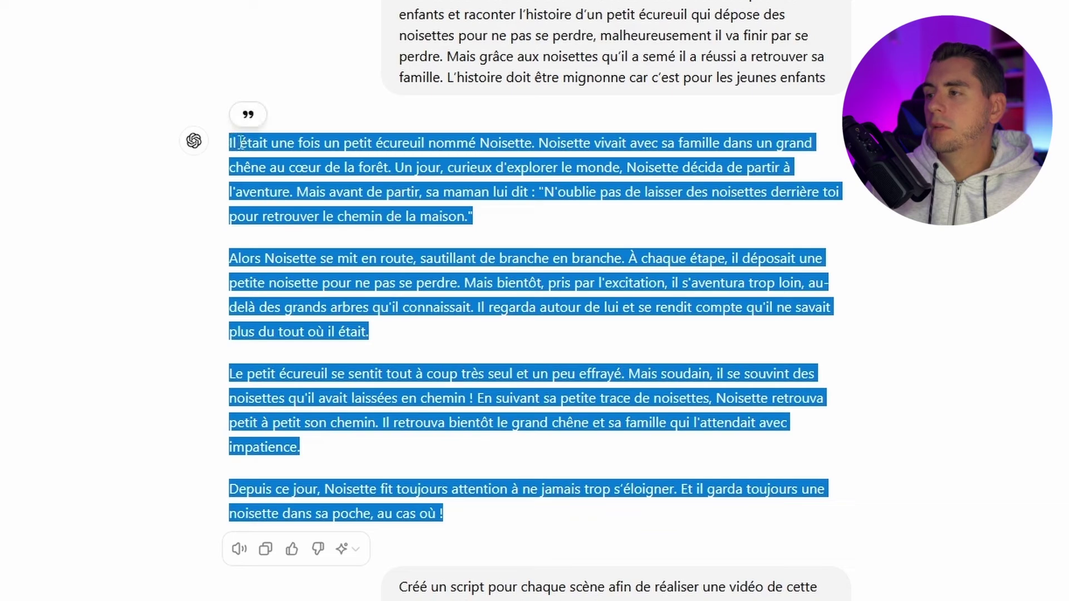
right_click(241, 144)
click(261, 162)
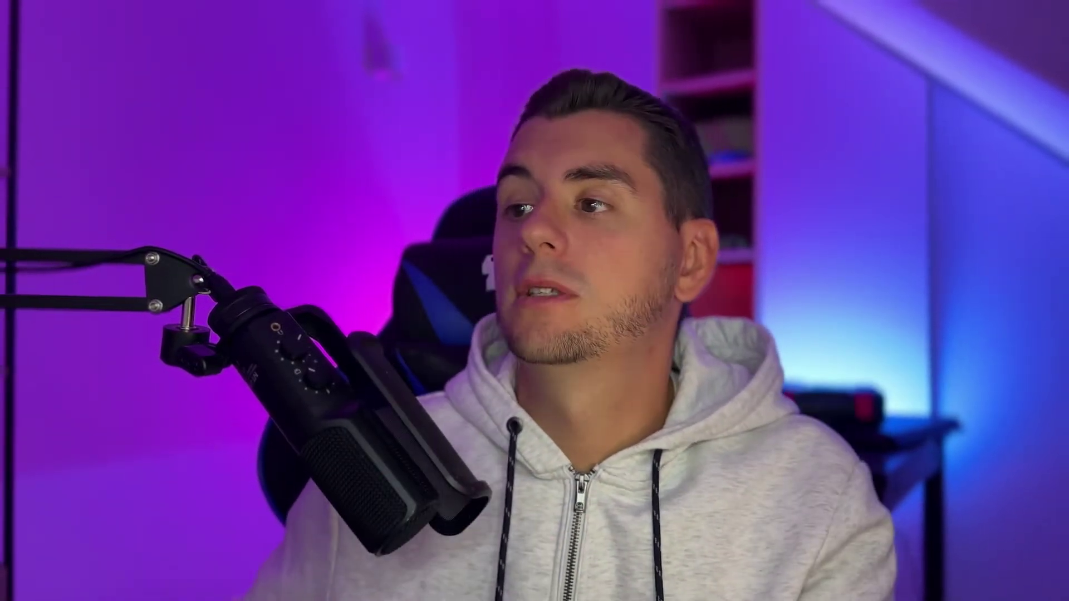
In the text-to-speech page holding the story, look through the default voices available for the narration
drag(330, 136, 339, 86)
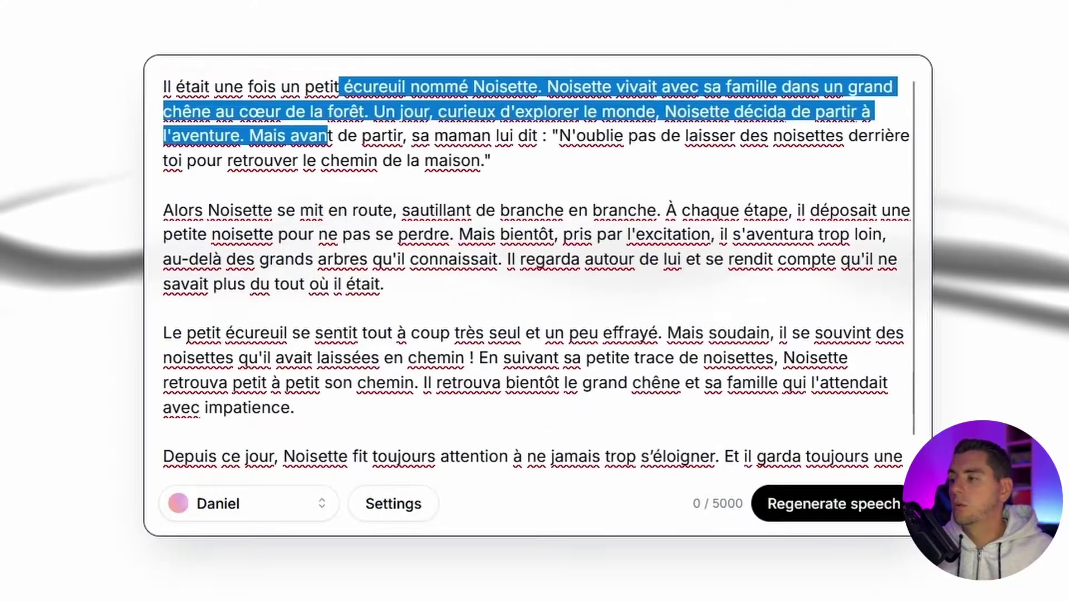
click(306, 114)
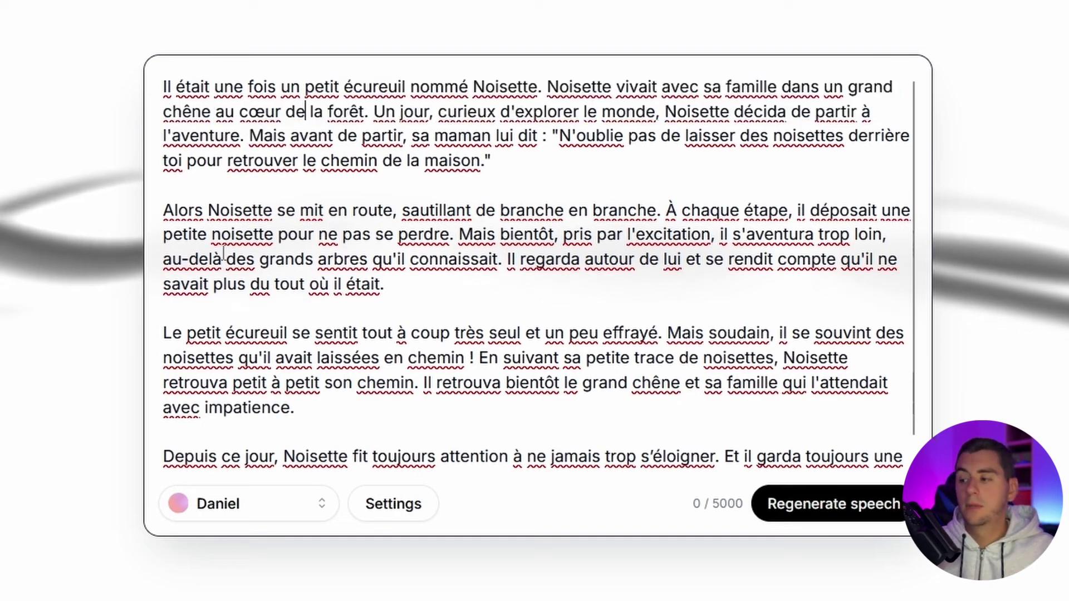
click(248, 519)
scroll(150, 306, down, 5)
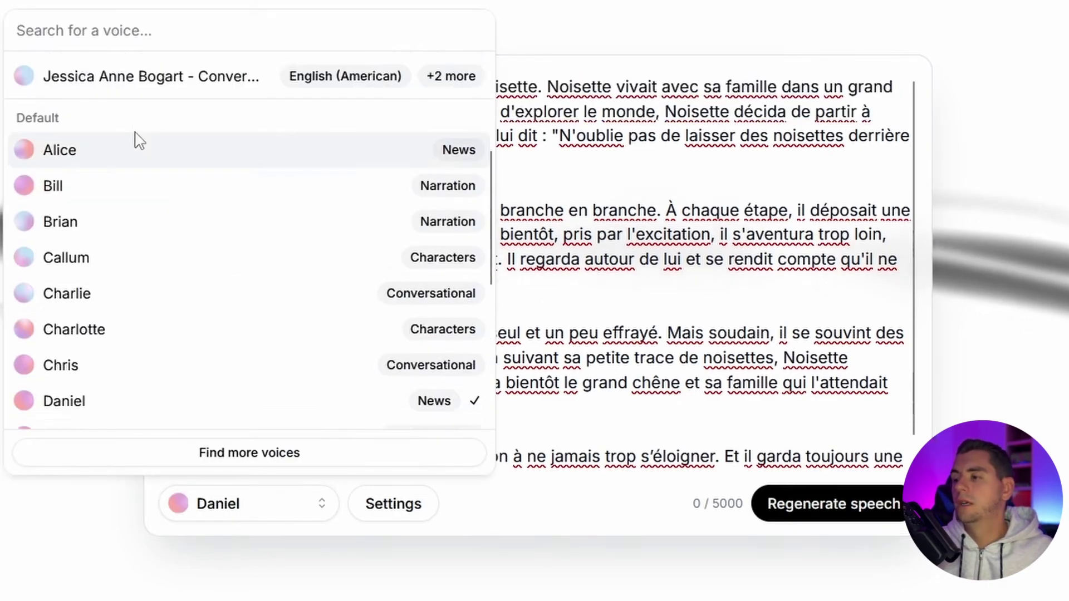
scroll(139, 217, up, 5)
key(Escape)
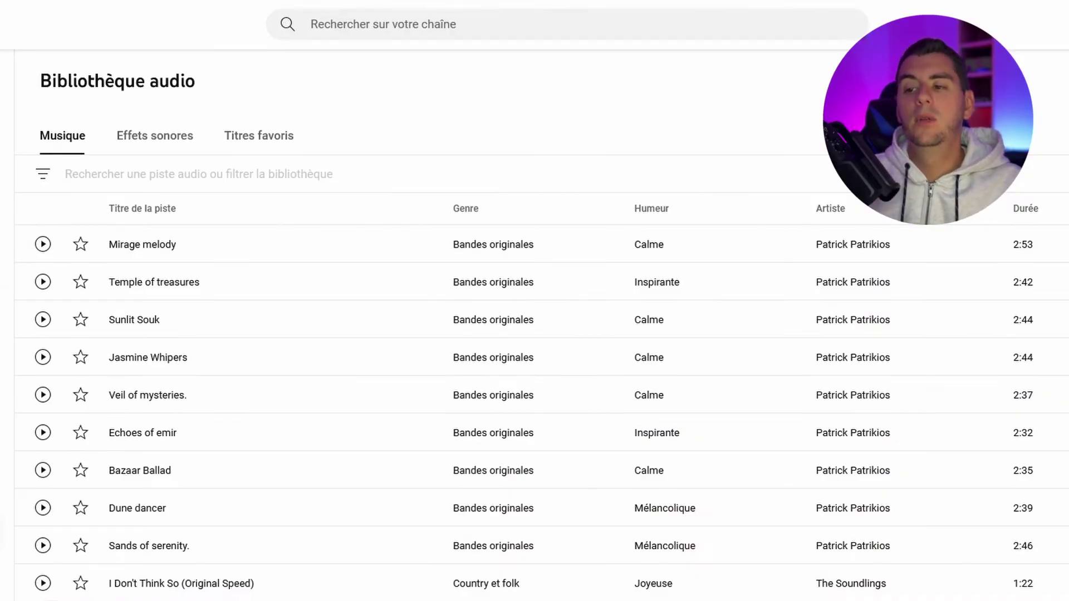
Search the music in the YouTube audio library for "forest"
click(135, 169)
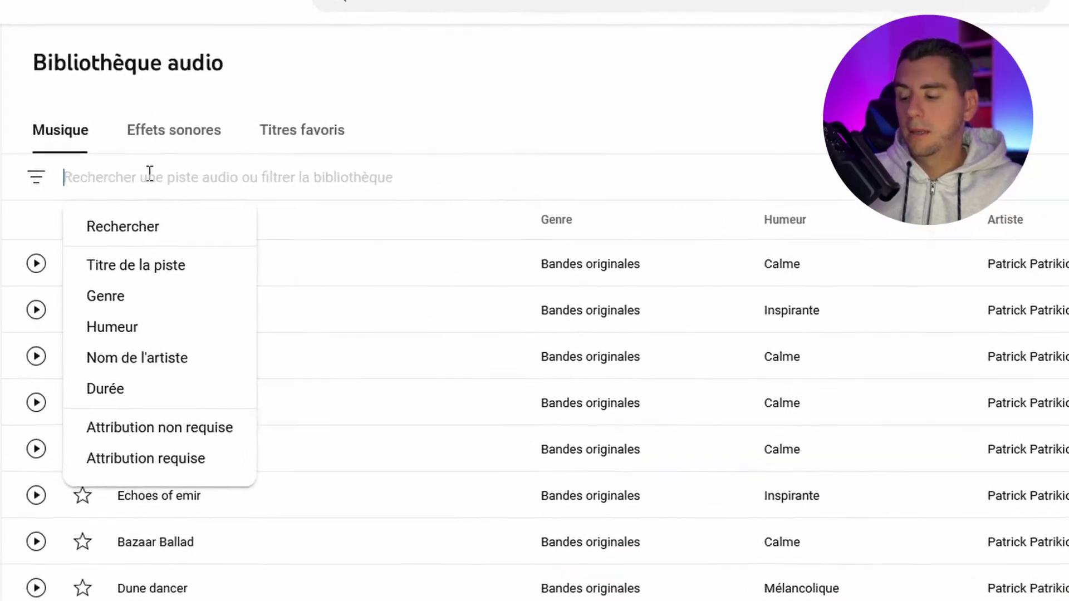
text(forest)
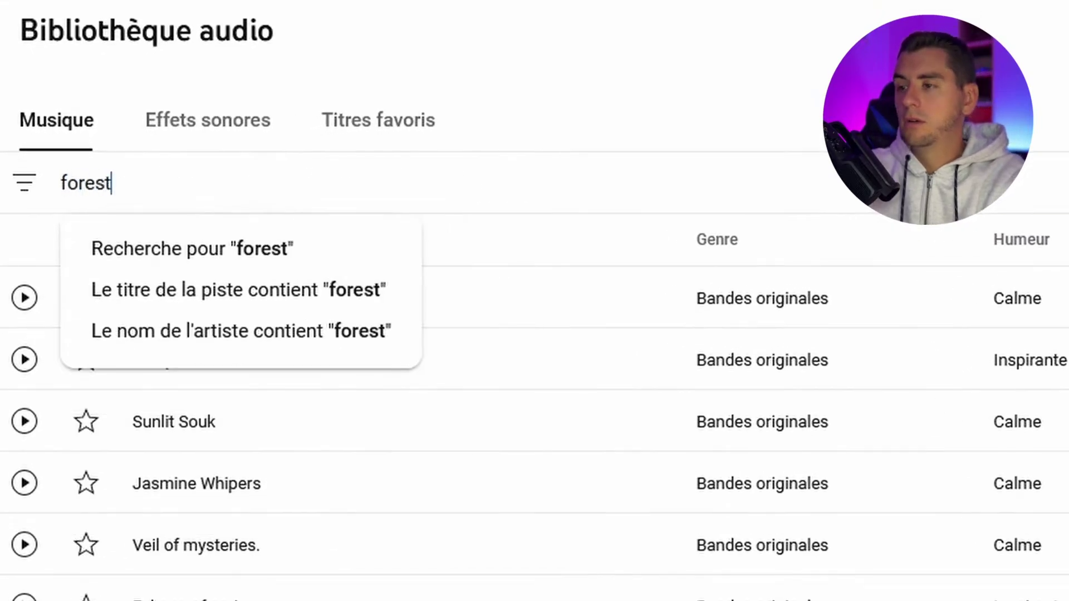
key(Return)
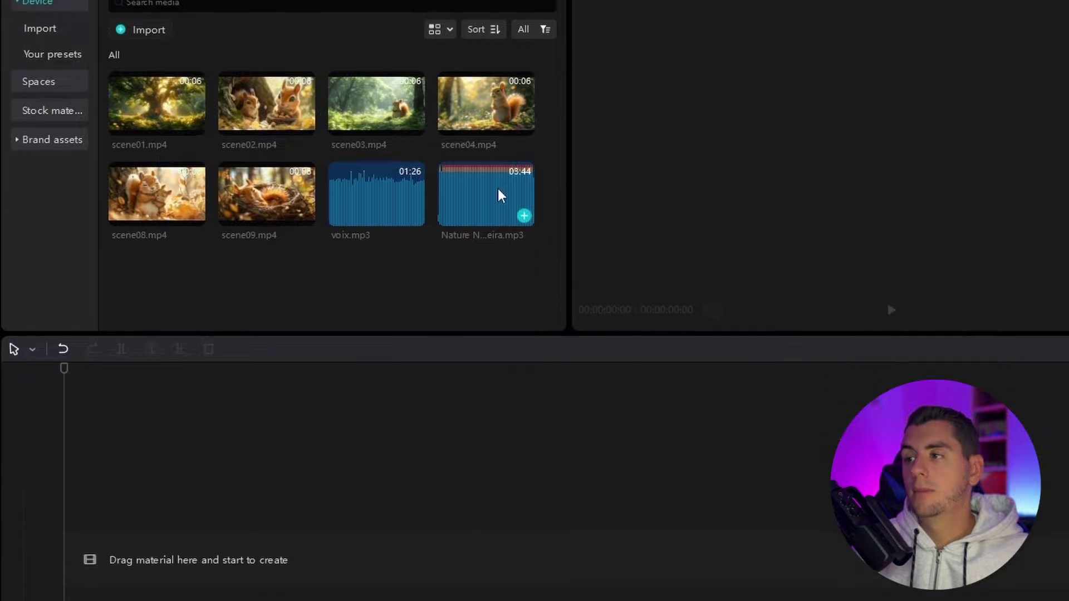
In CapCut, place the Nature Nurture music and the voix.mp3 narration on separate audio tracks at the start of the timeline
drag(499, 193, 311, 530)
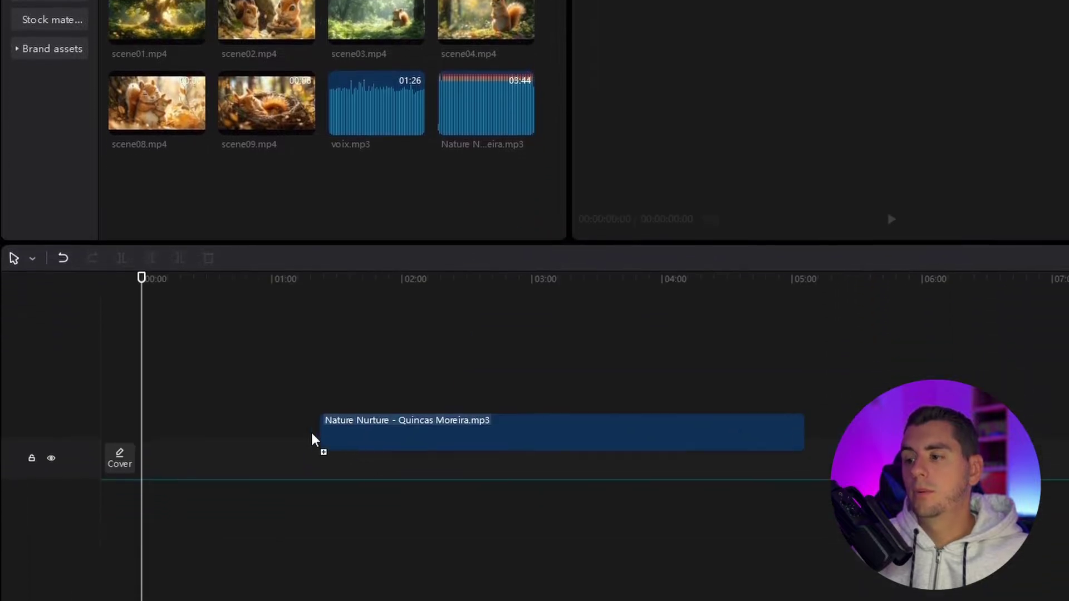
drag(312, 439, 238, 461)
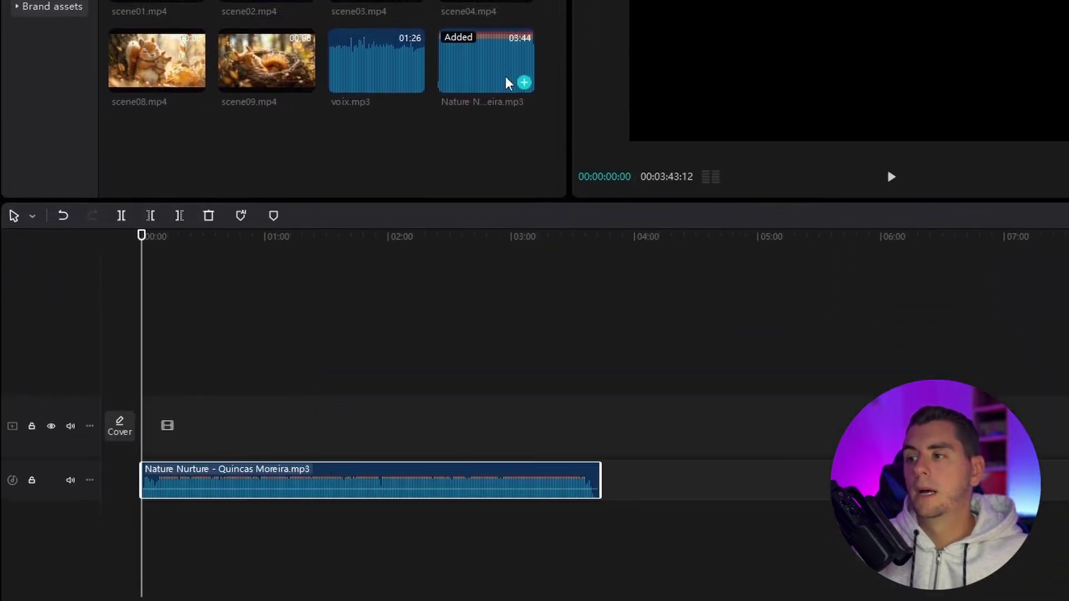
drag(289, 412, 221, 429)
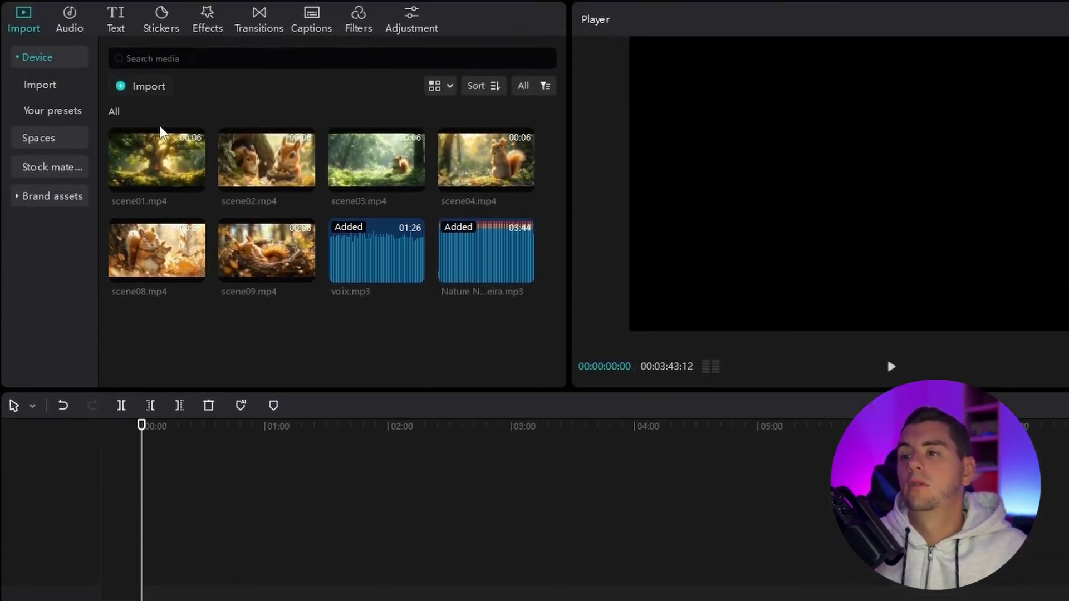
Add scene01.mp4 at the start of the video track and trim its end so the clip lasts about 2.3 s
drag(158, 0, 254, 48)
drag(253, 209, 164, 591)
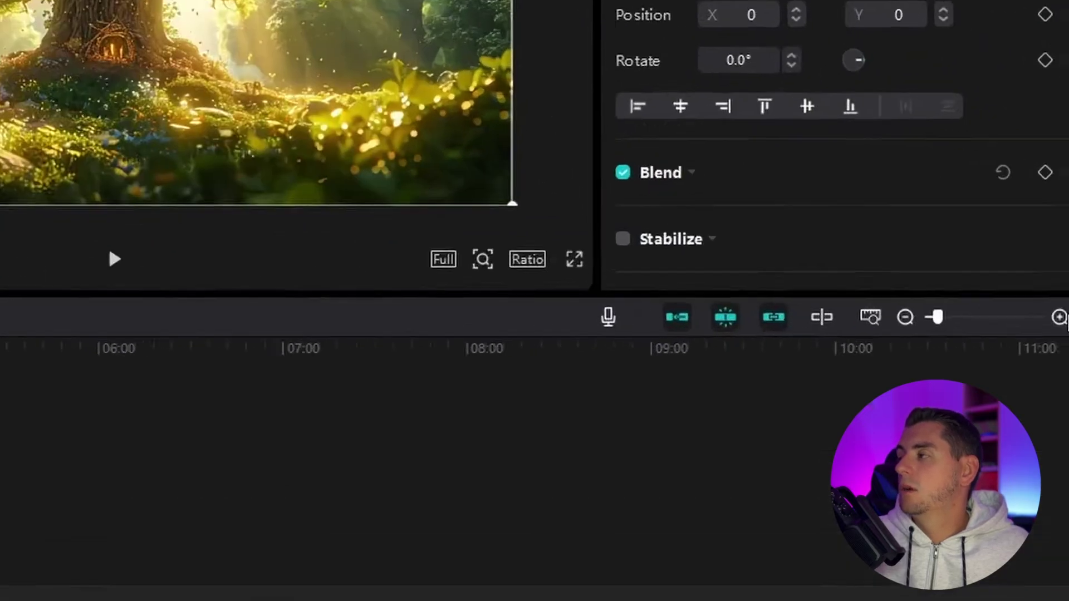
click(1067, 319)
click(1067, 319)
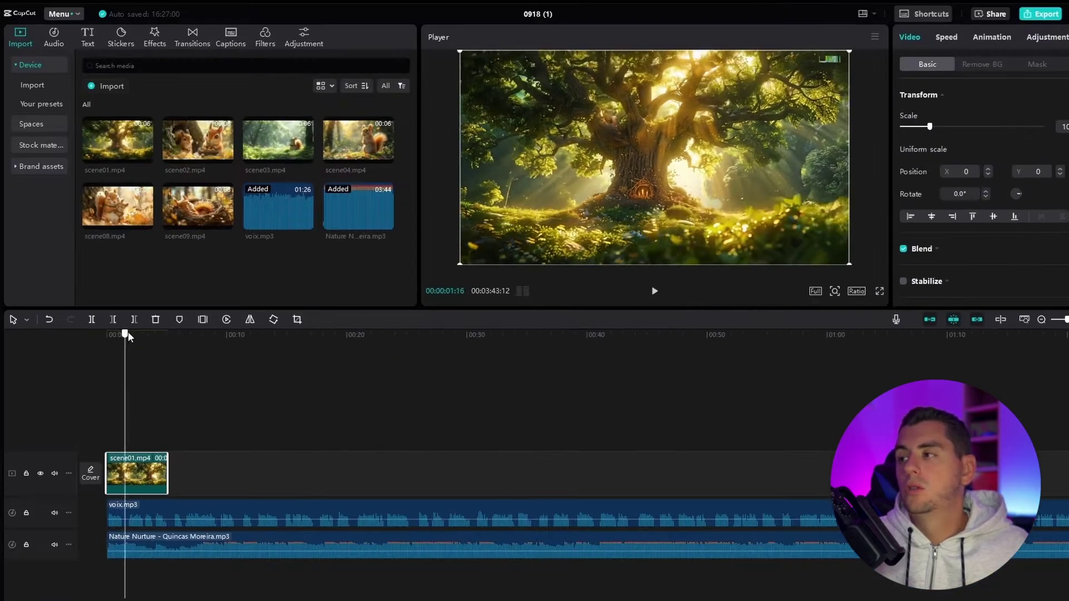
drag(128, 336, 139, 343)
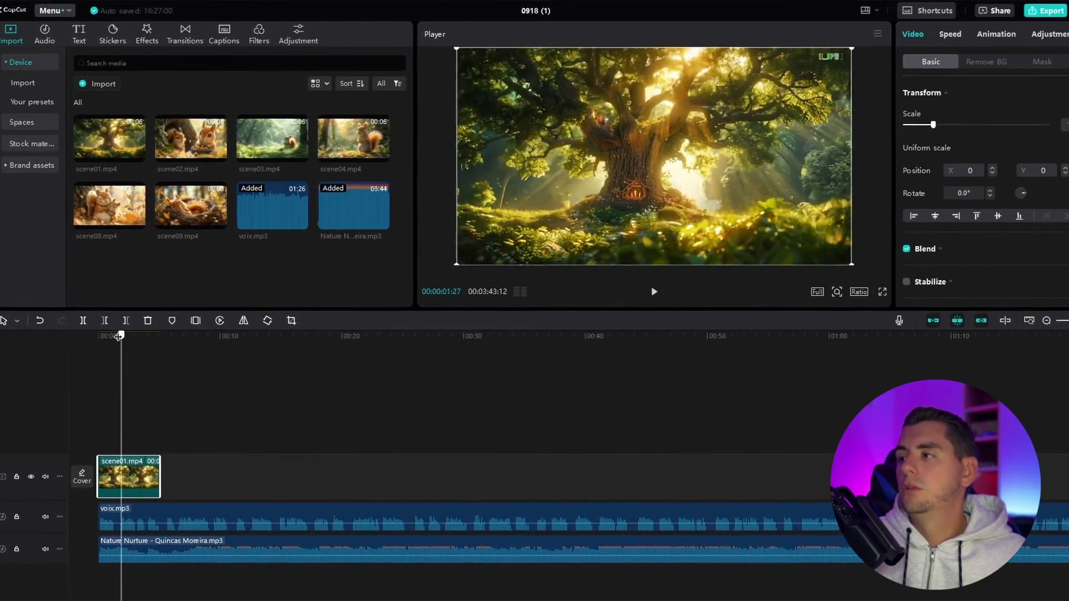
drag(126, 325, 124, 333)
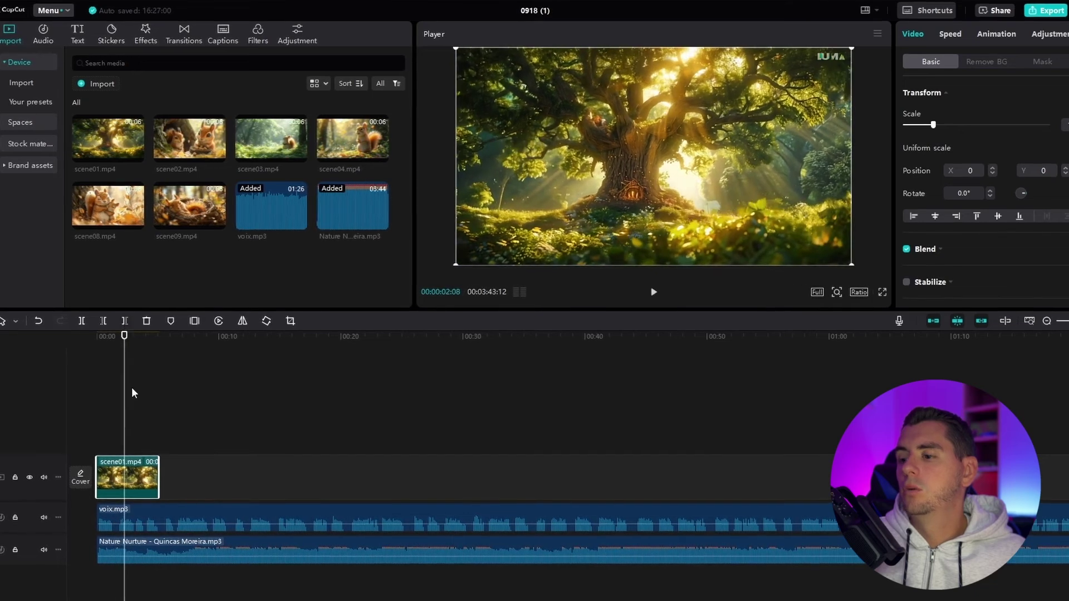
drag(158, 469, 123, 469)
drag(113, 341, 103, 337)
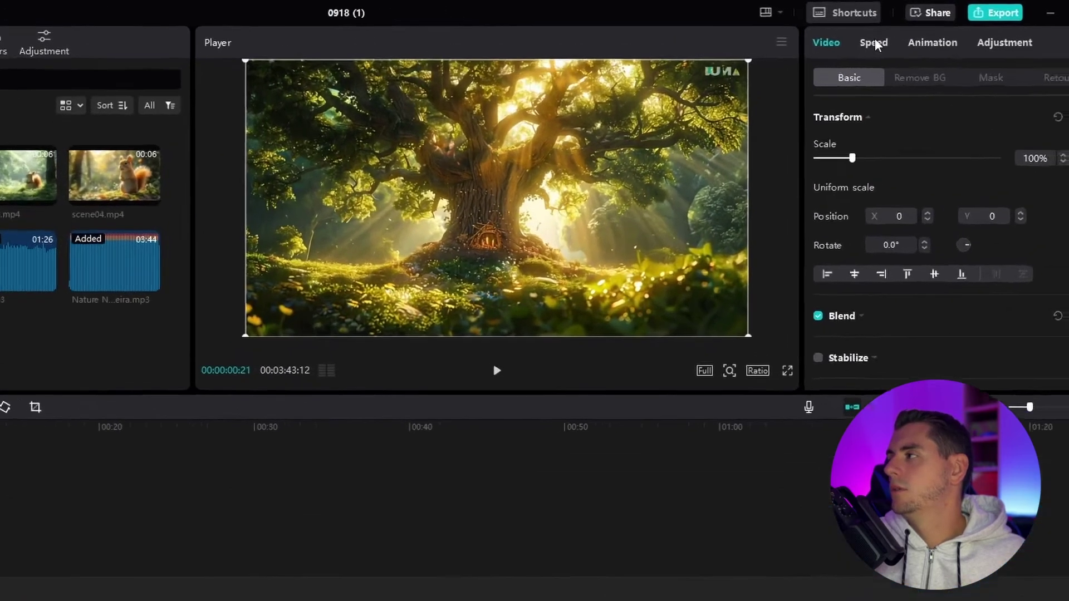
Slow the scene01.mp4 clip down to a standard speed of 0.8x
click(951, 33)
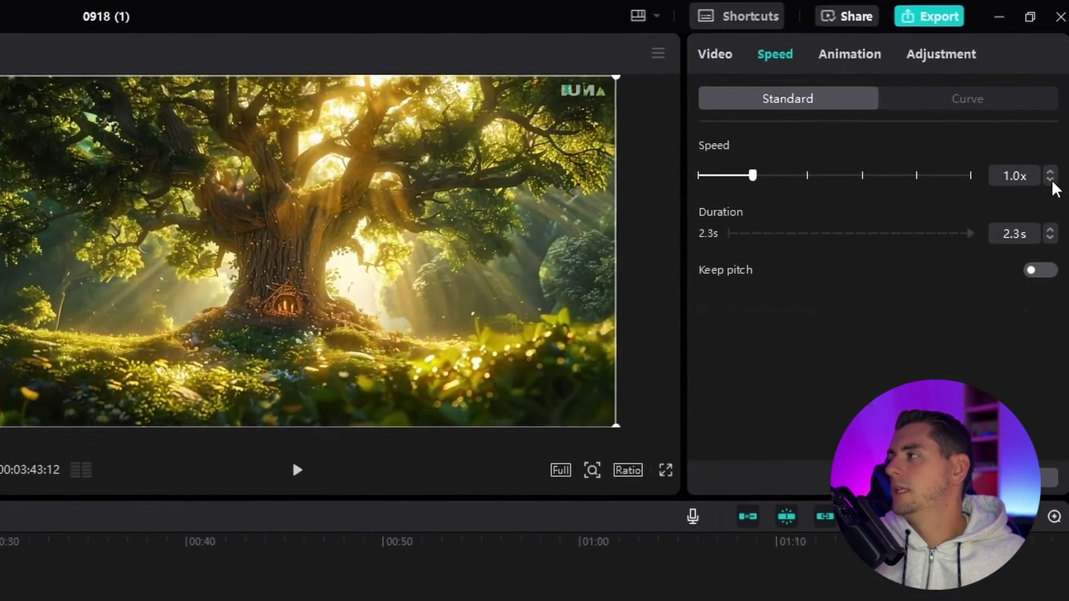
click(1051, 181)
click(1050, 181)
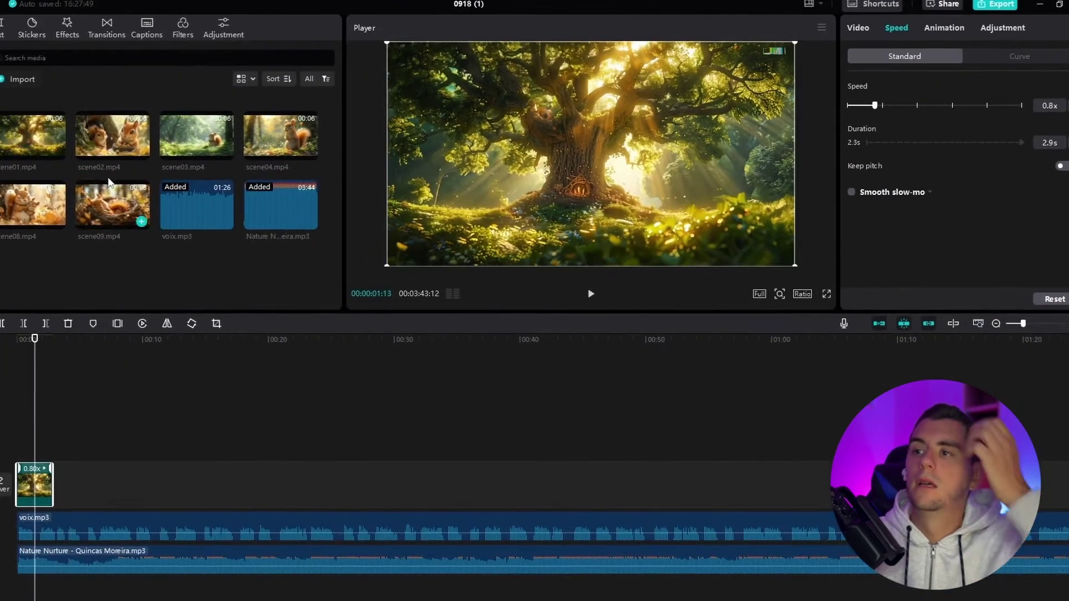
Add the remaining clips to the video track in the order scene09, scene02, scene01, scene08, scene03, scene04
click(174, 404)
drag(174, 404, 34, 489)
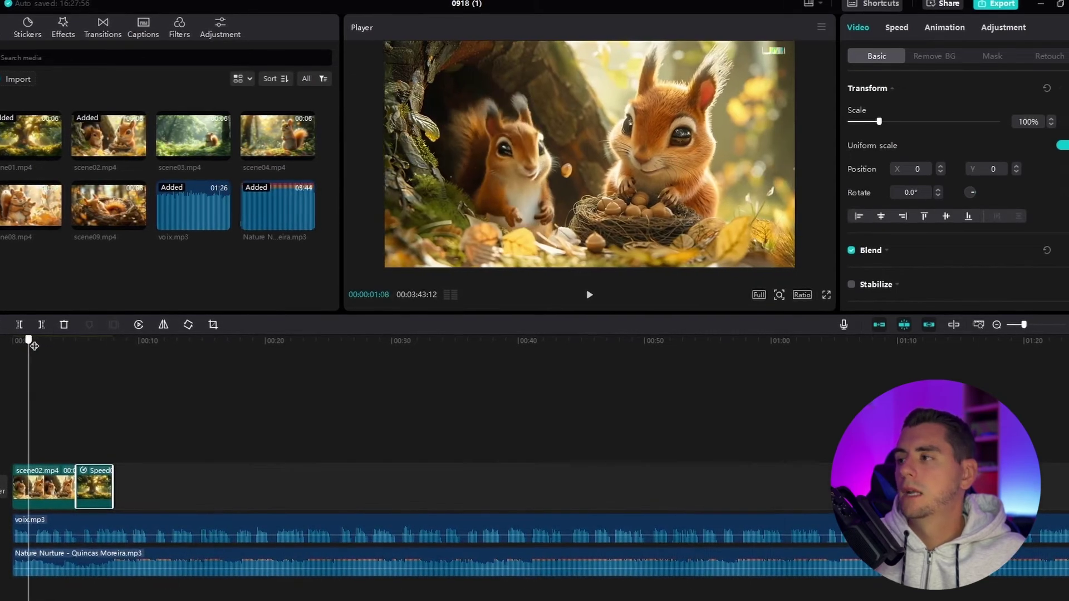
drag(30, 339, 89, 338)
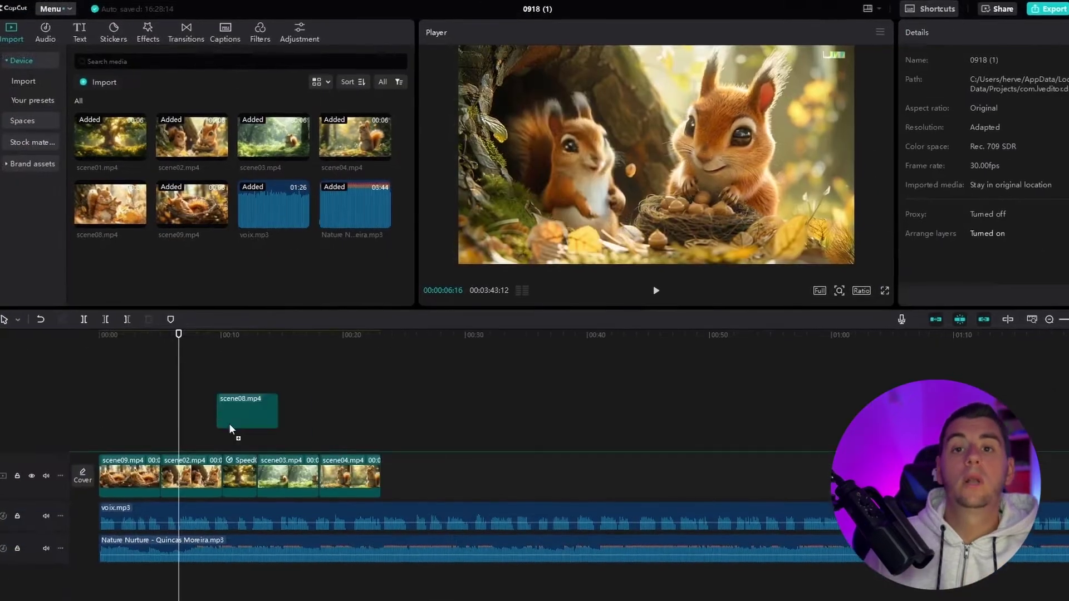
drag(245, 411, 314, 359)
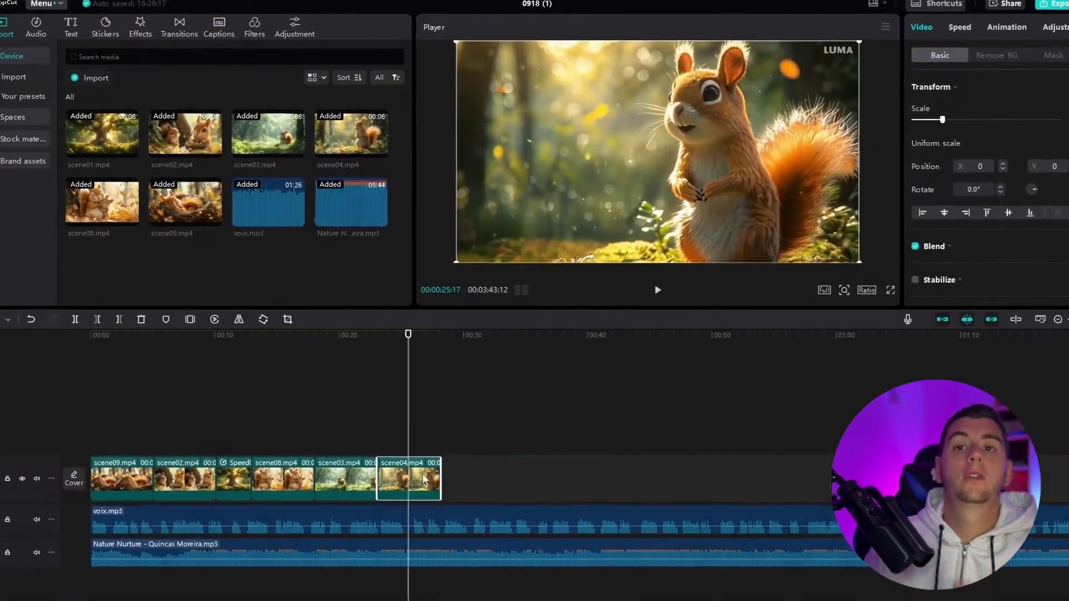
Mirror the scene04.mp4 clip so the squirrel faces the opposite direction
right_click(426, 477)
mouse_move(449, 296)
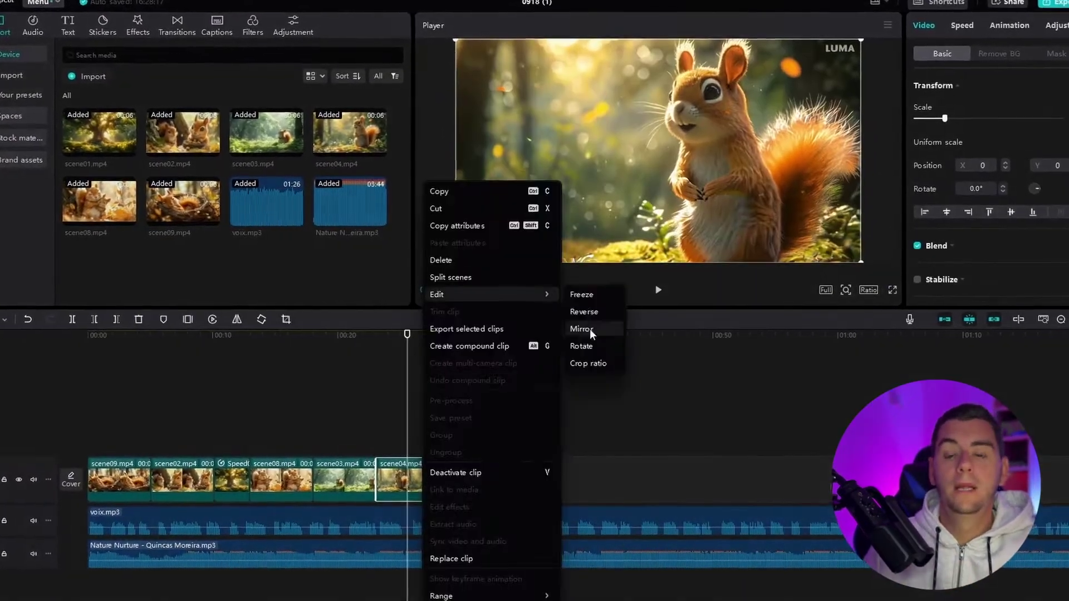
click(582, 329)
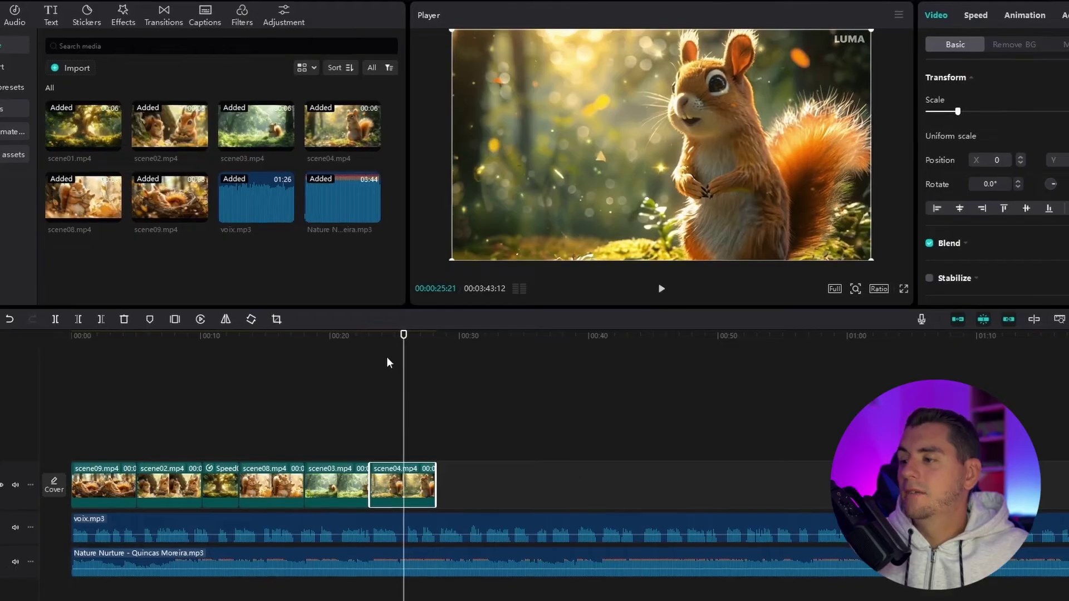
click(342, 336)
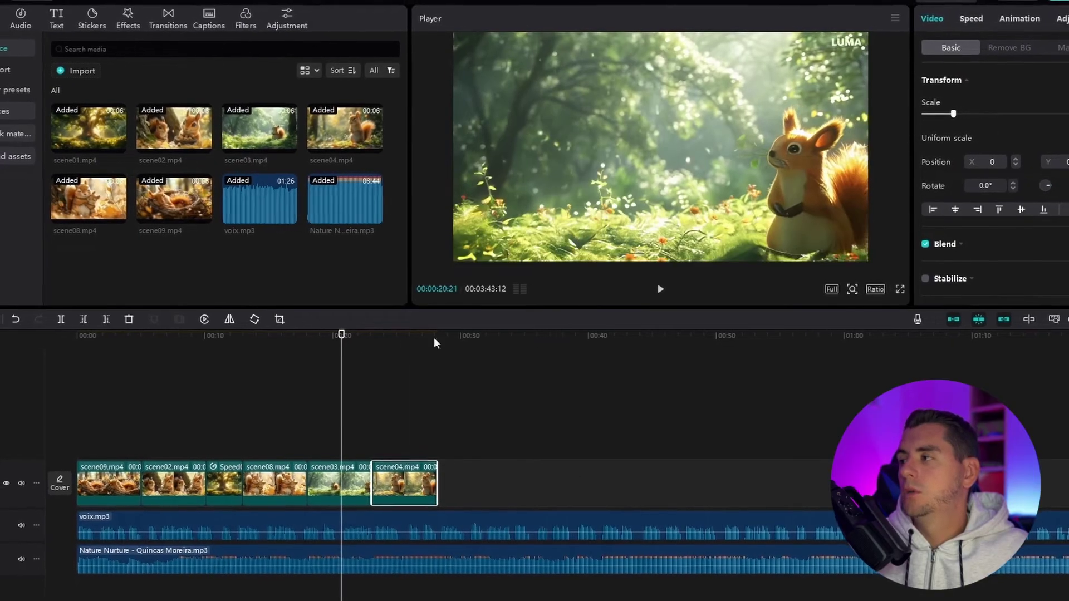
drag(349, 336, 407, 336)
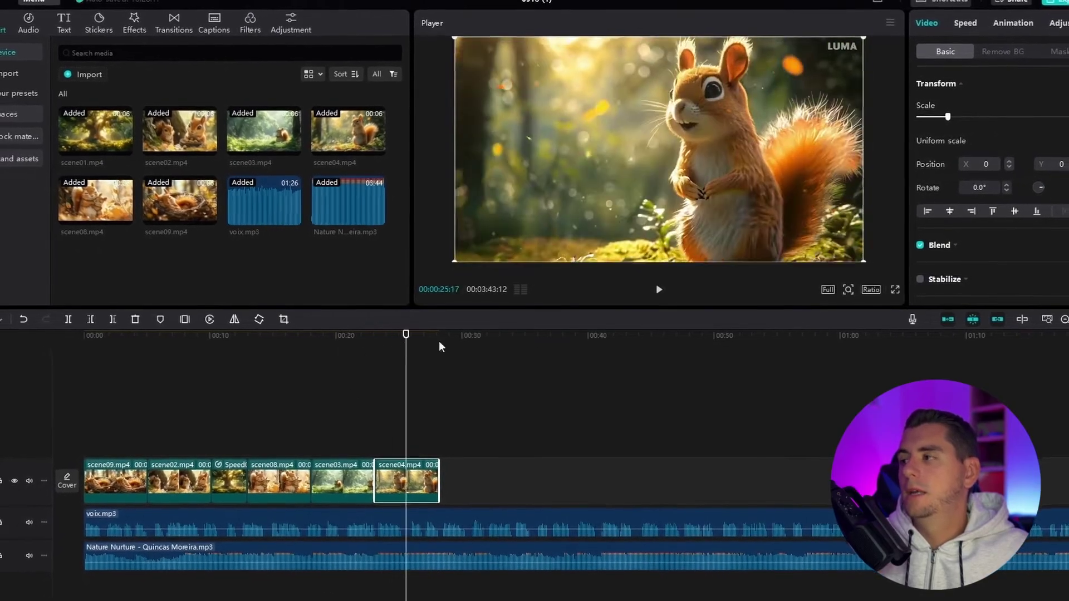
right_click(423, 473)
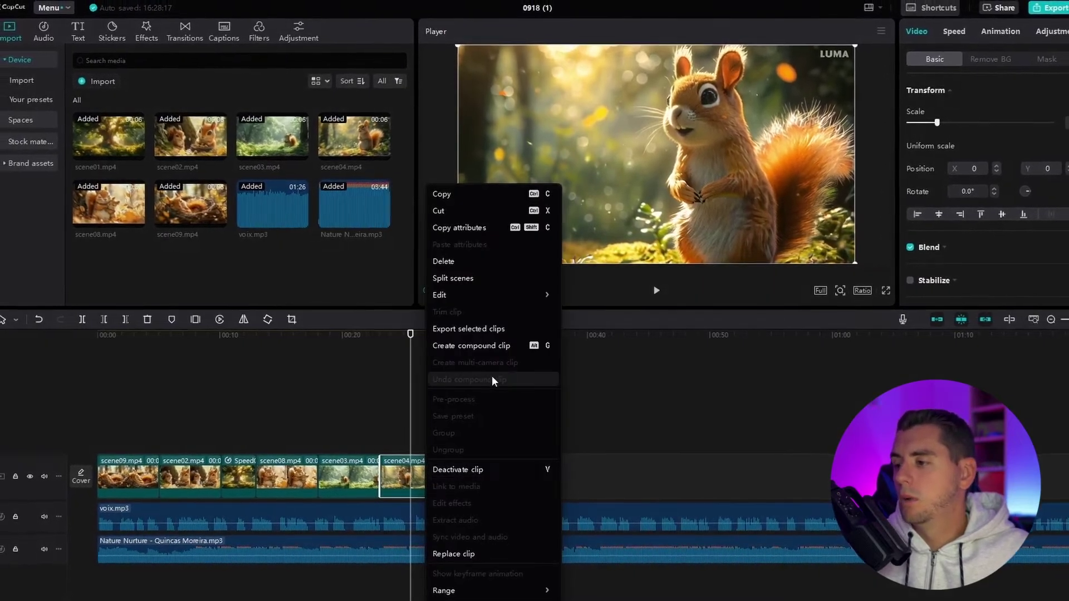
mouse_move(515, 295)
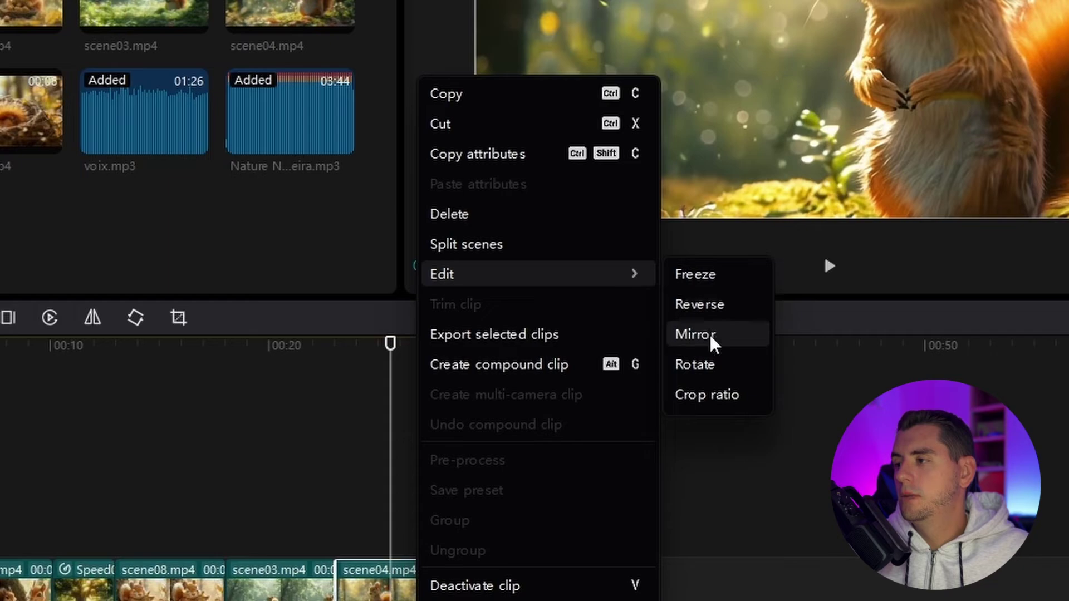
click(710, 334)
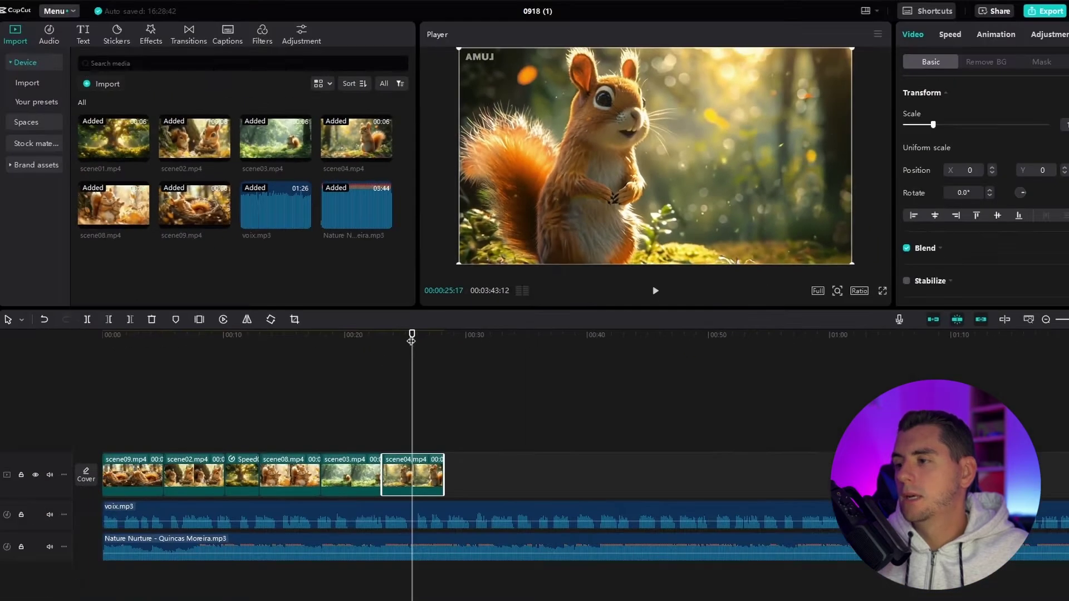
click(416, 336)
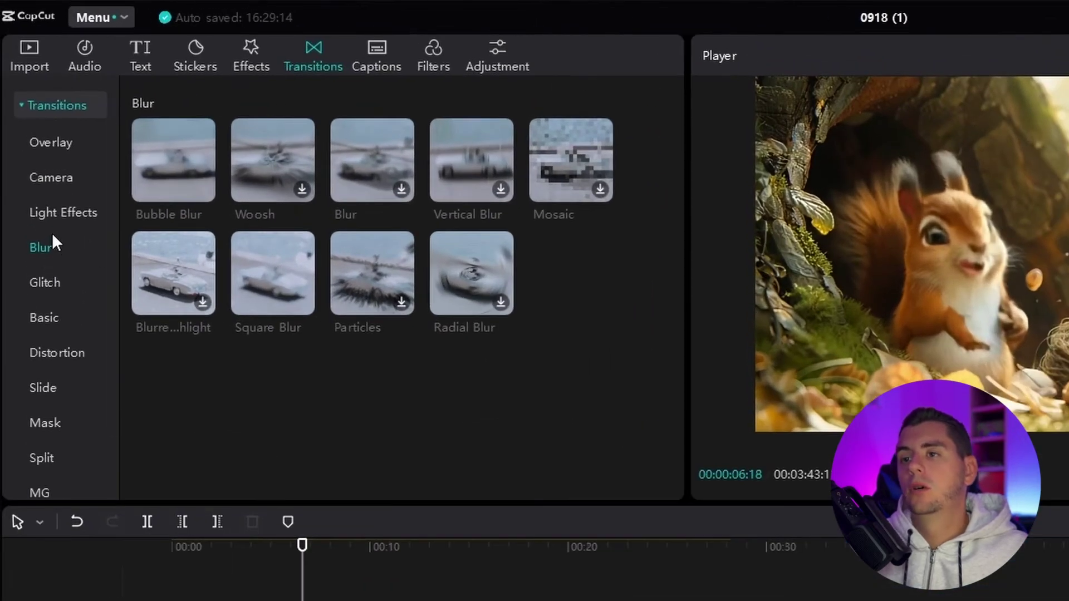
Add a Bubble Blur transition between scene09 and scene02 and an Inhale transition between scene02 and the slowed scene01 clip, and preview the result
mouse_move(175, 177)
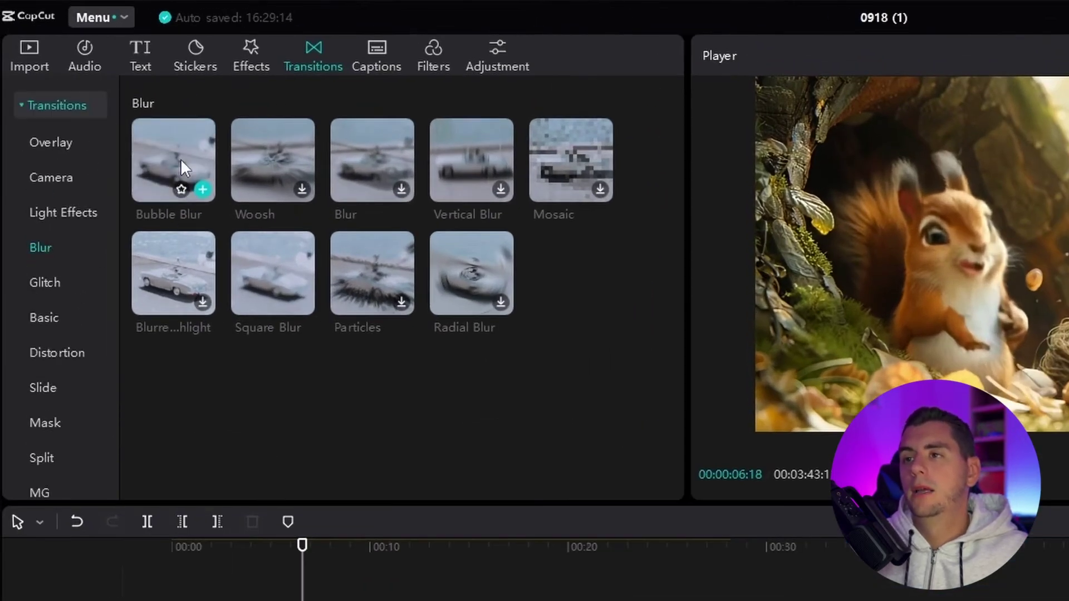
drag(181, 155, 263, 399)
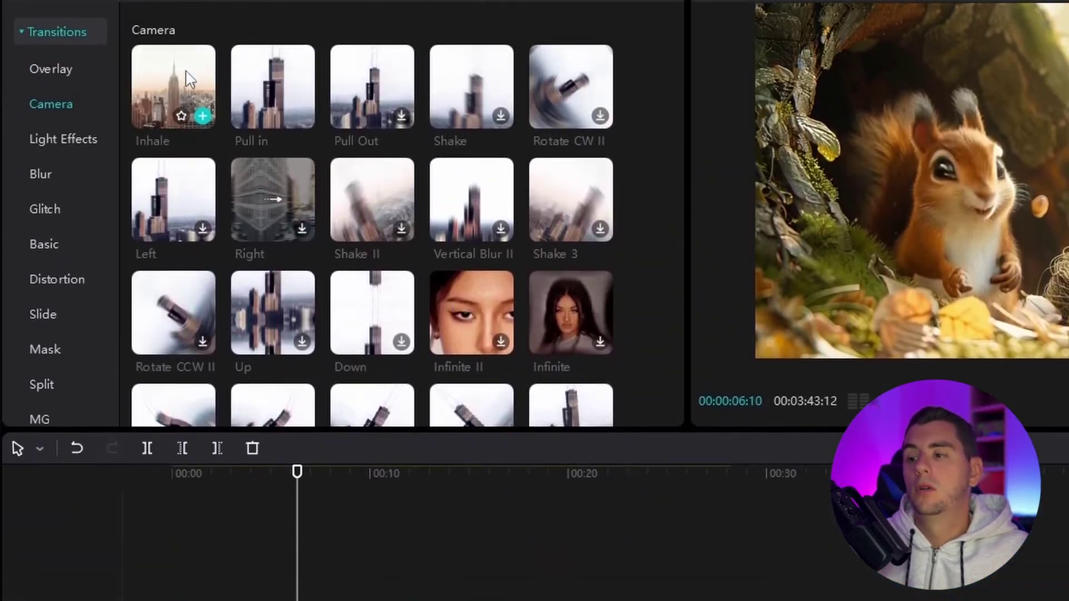
drag(190, 80, 366, 399)
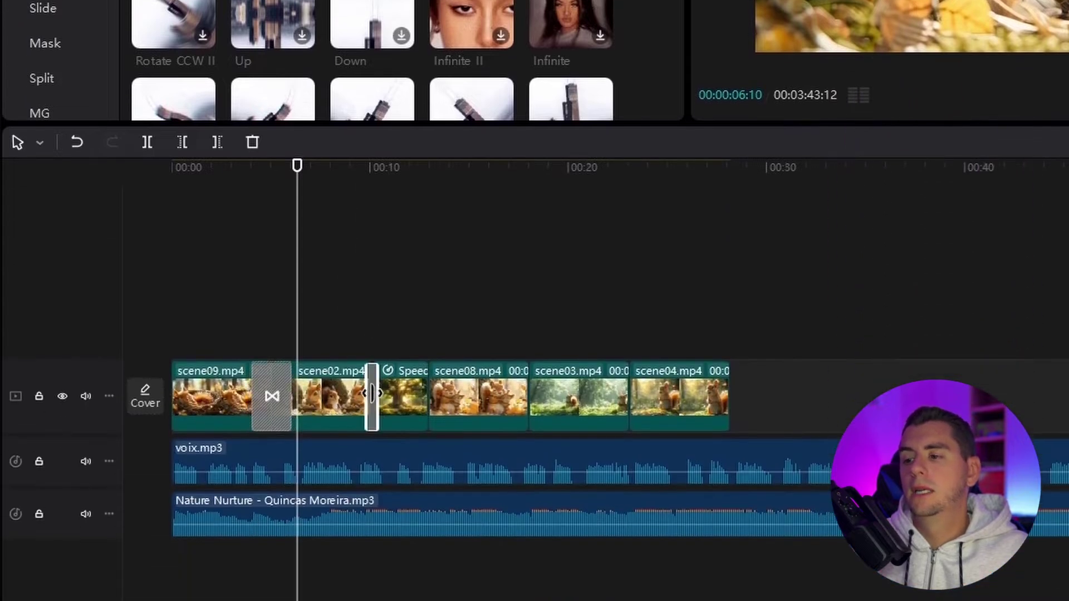
click(352, 167)
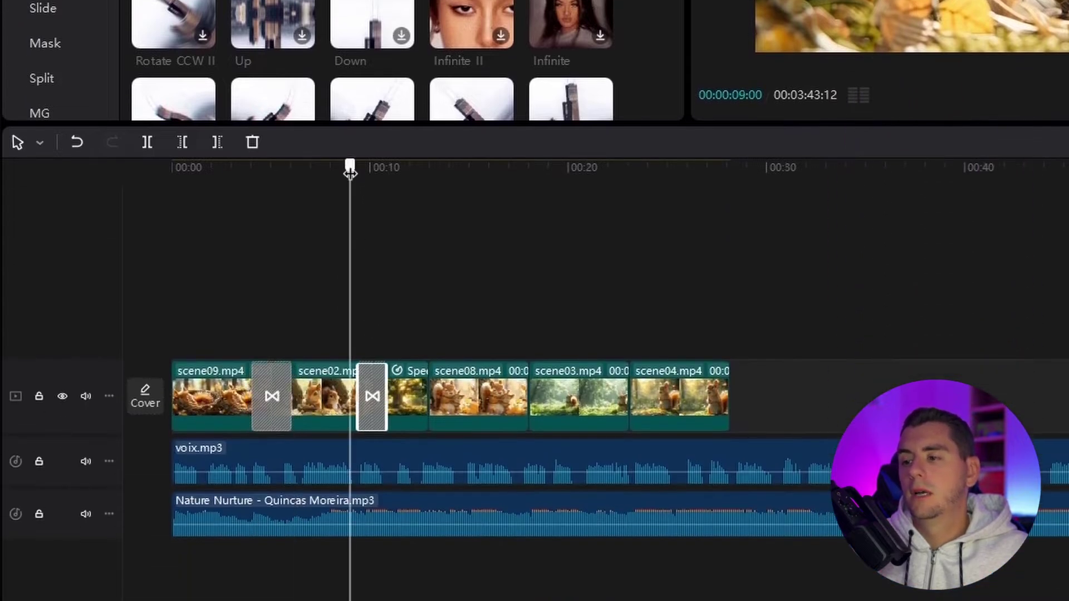
key(space)
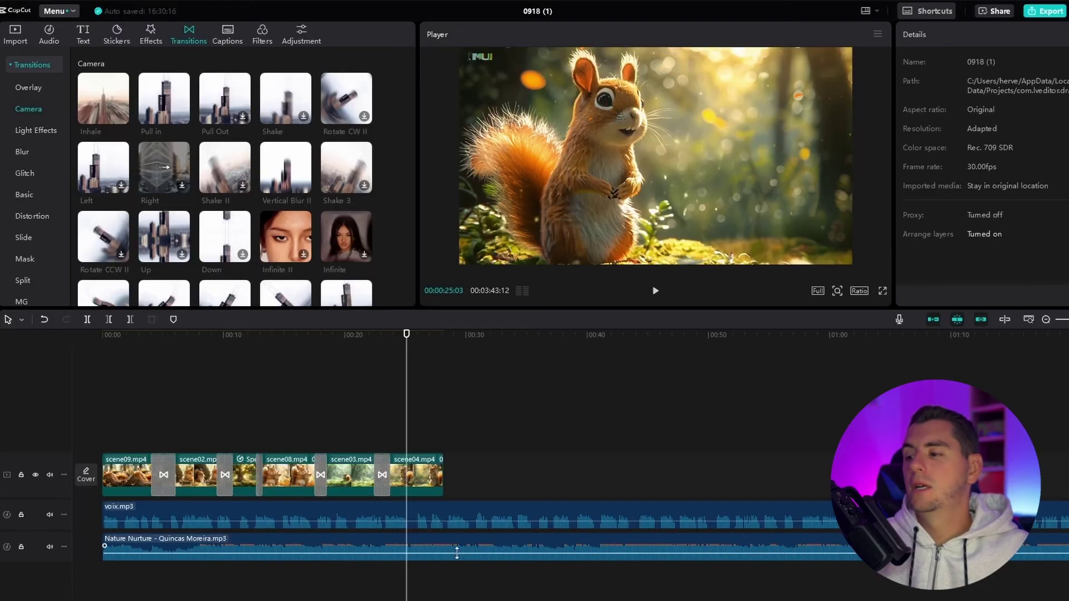
Lower the volume of the Nature Nurture music and raise the volume of the voix.mp3 narration
click(461, 546)
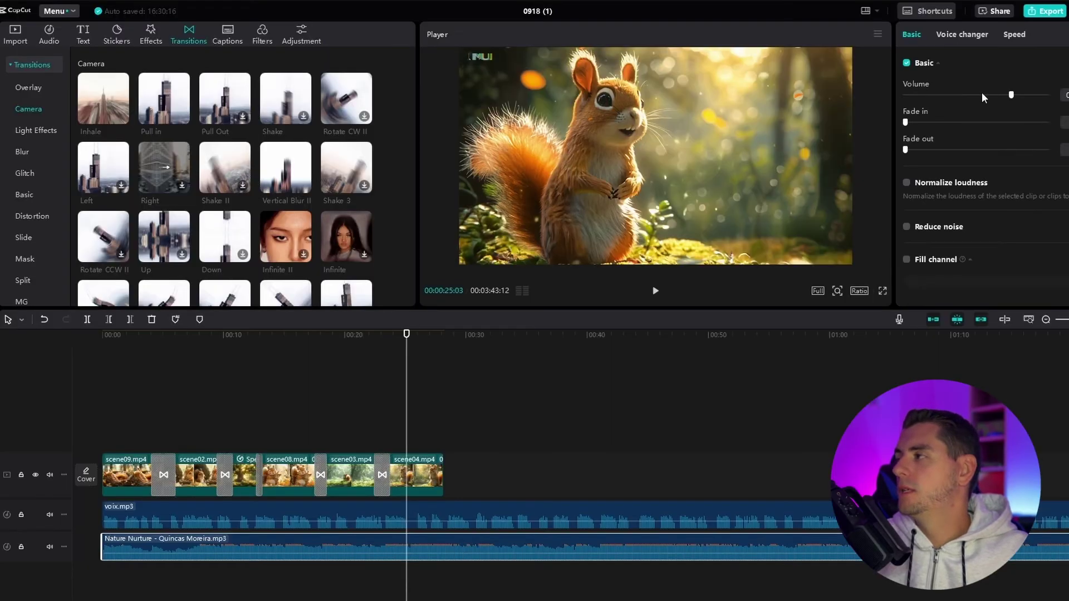
drag(1011, 95, 987, 97)
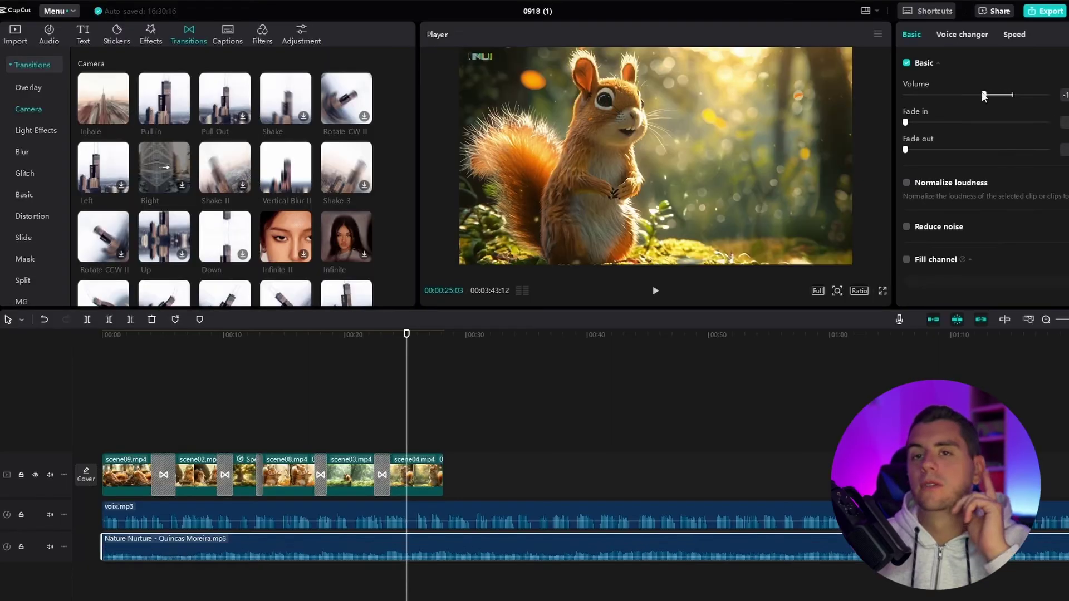
click(527, 510)
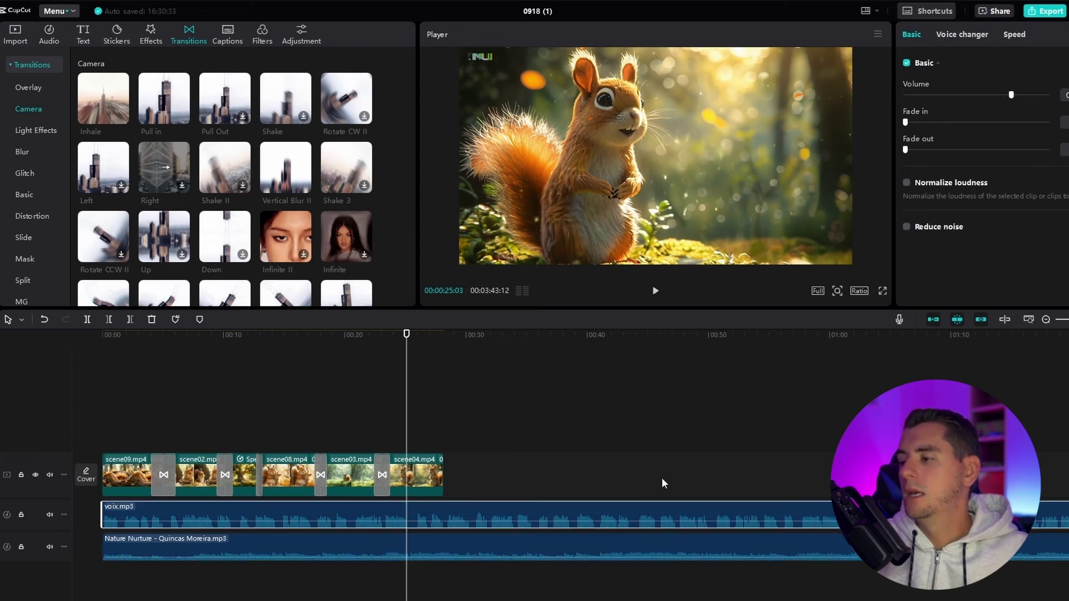
drag(1012, 96, 1031, 88)
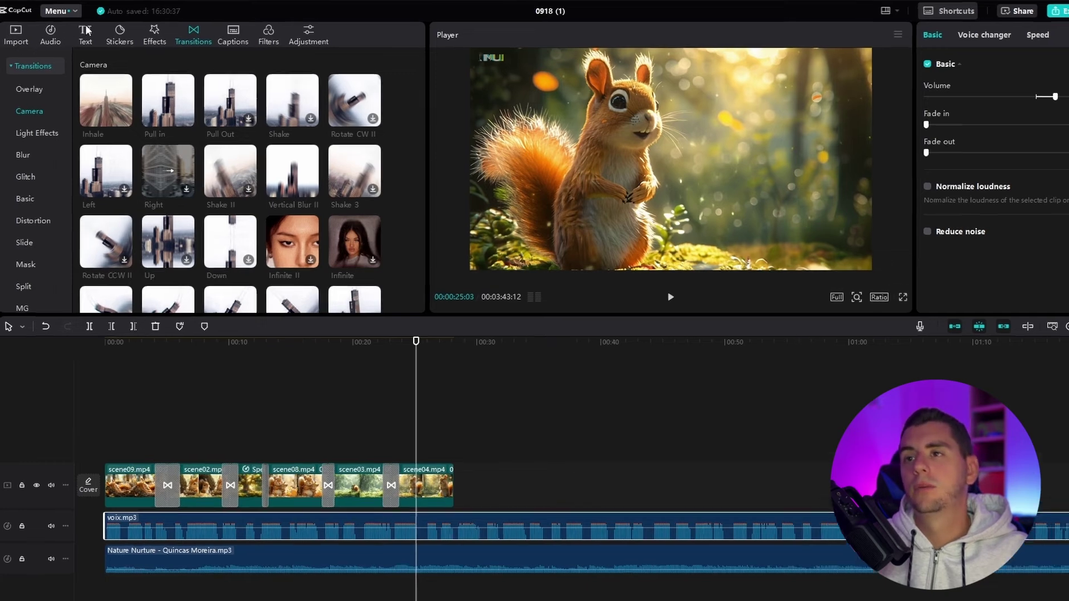
Generate automatic captions from the narration with French as the spoken language
click(84, 34)
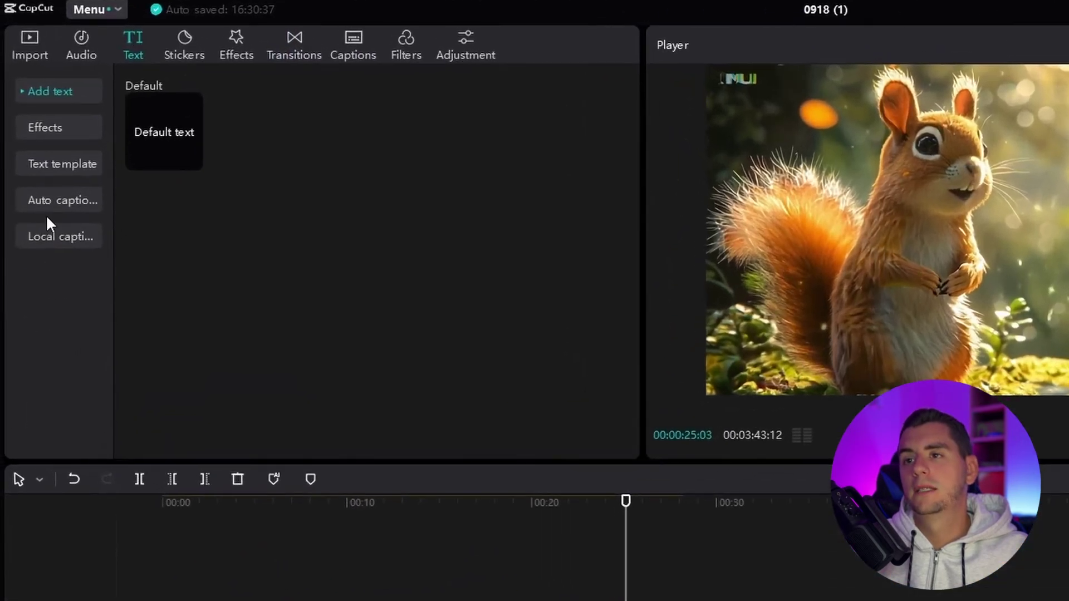
click(65, 199)
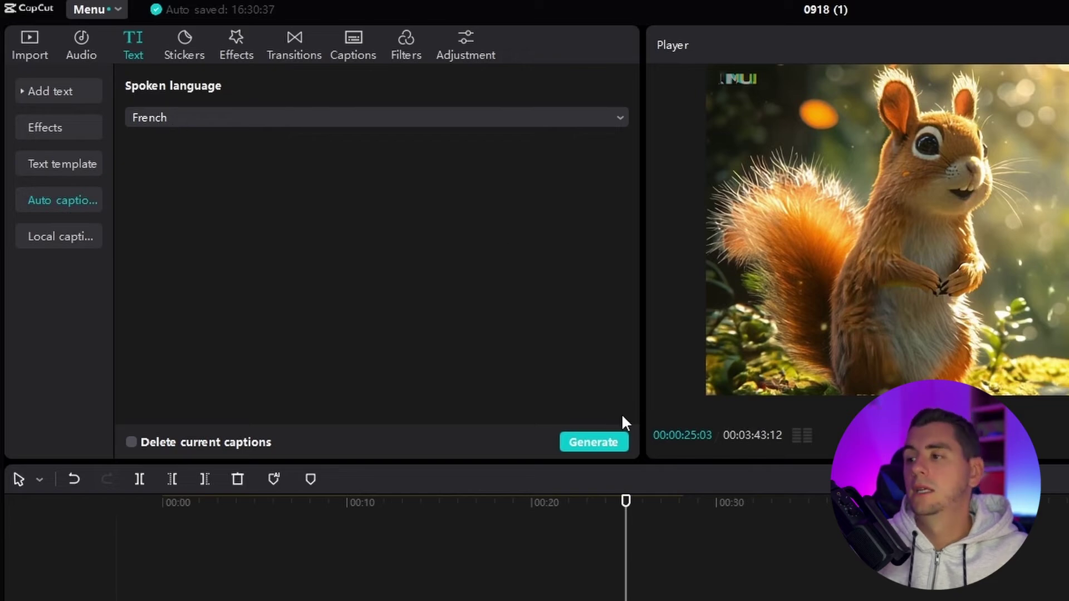
click(591, 442)
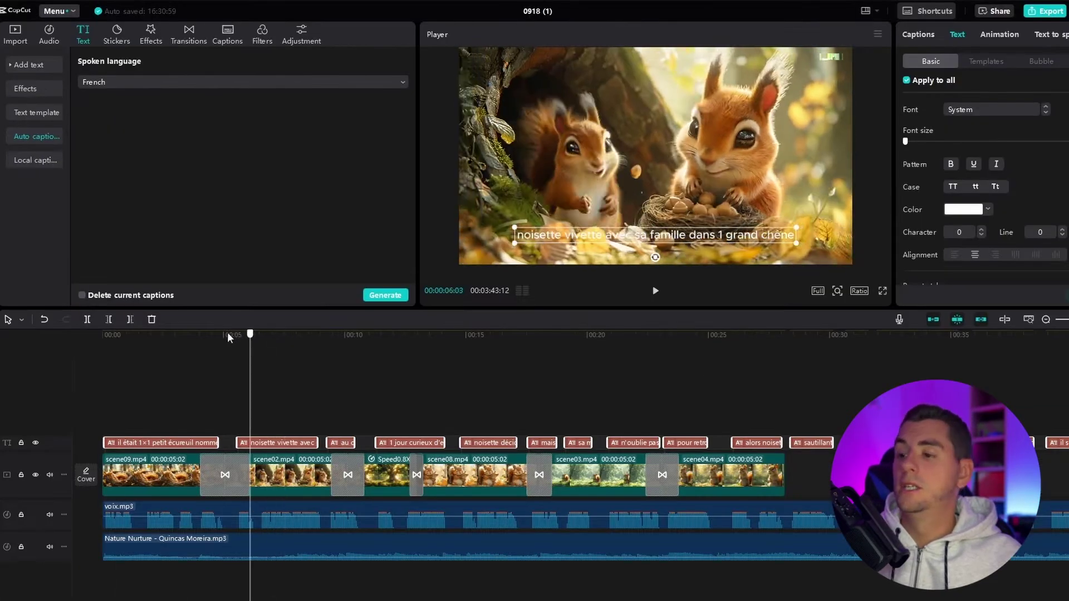
Correct the first caption to read "il était une fois un petit écureuil nommé noisette"
click(193, 335)
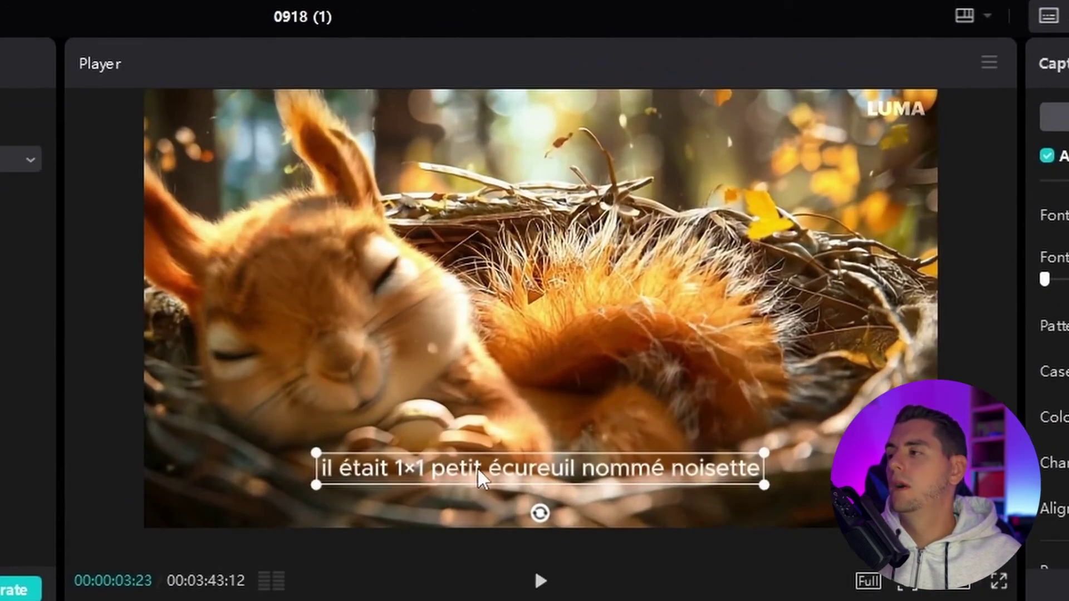
click(386, 466)
click(416, 470)
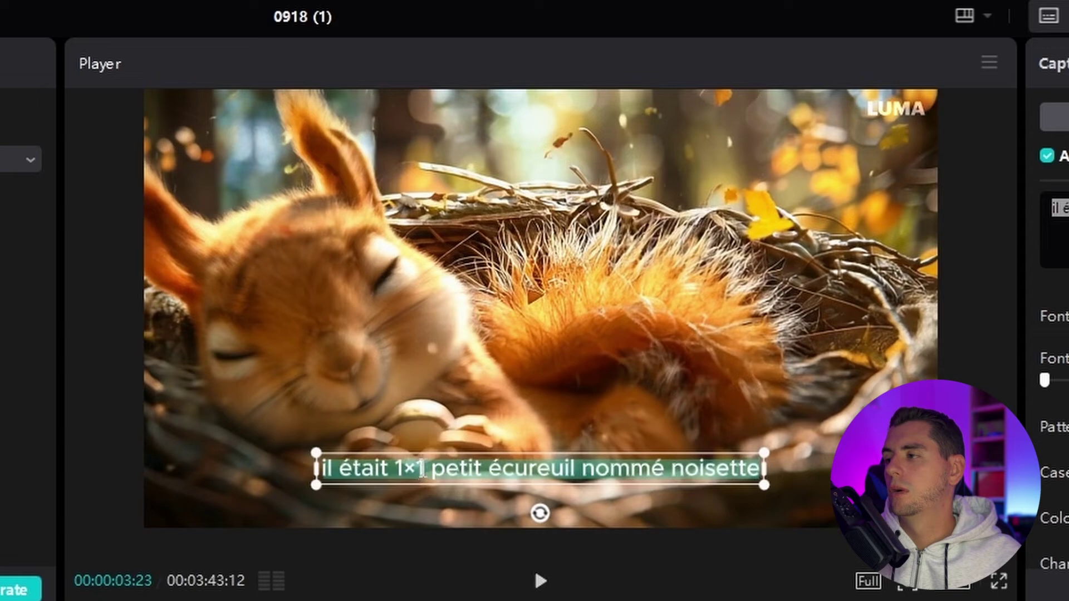
key(BackSpace)
key(BackSpace)
key(BackSpace)
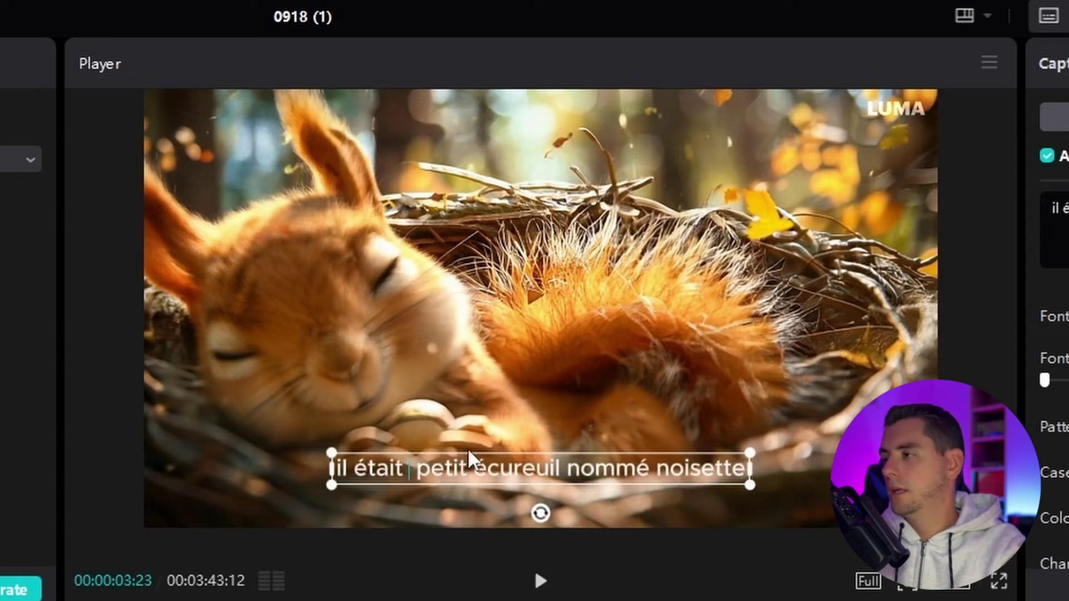
text(une fois un)
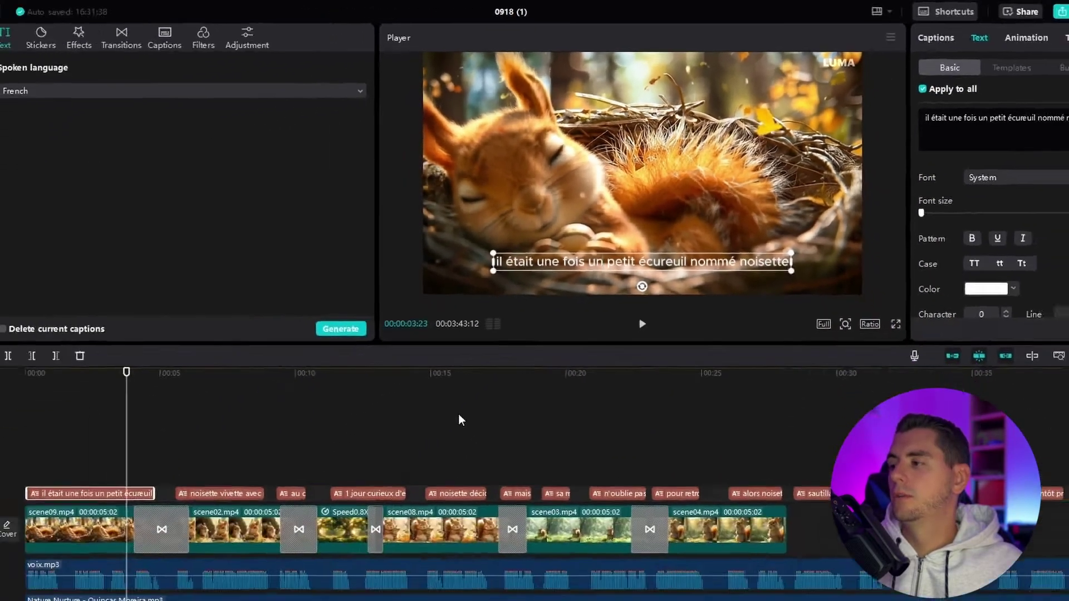
click(459, 420)
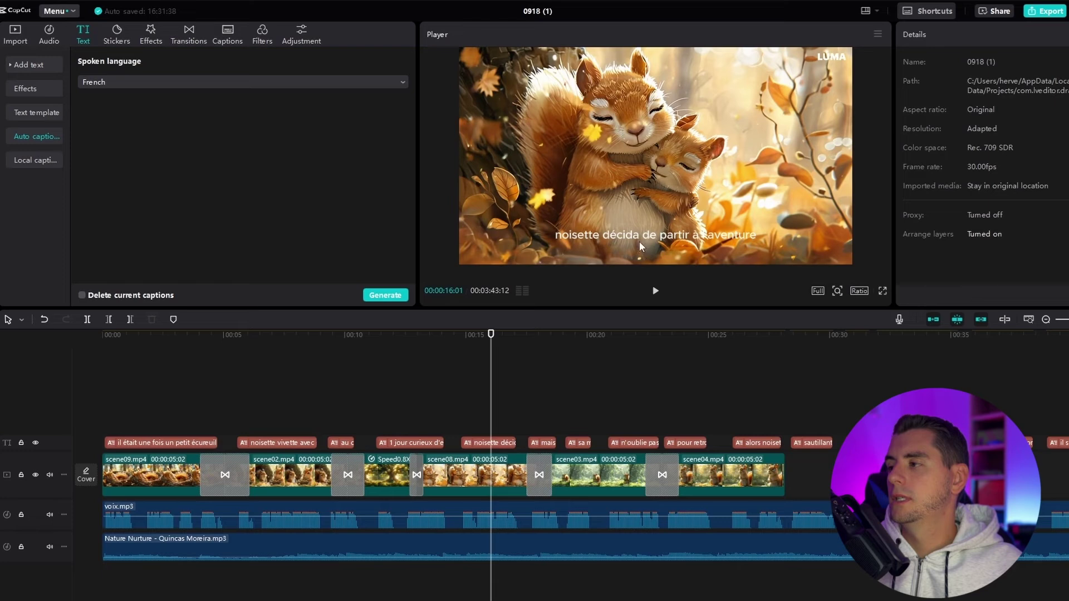
Select the caption "noisette décida de partir à l'aventure" and examine the expanded set of preset text styles
click(619, 264)
scroll(996, 179, down, 10)
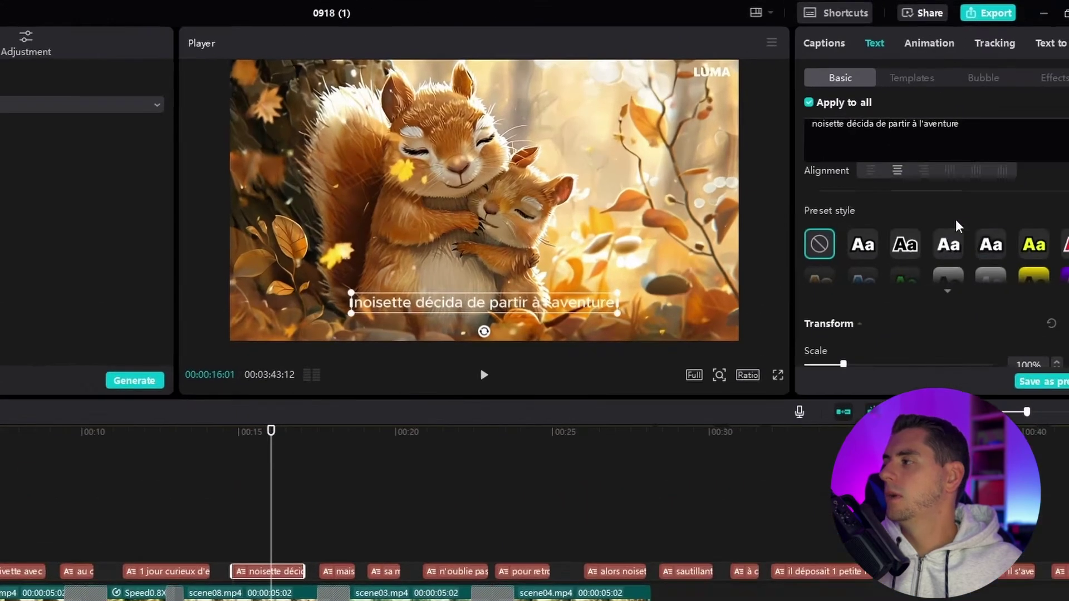
scroll(1019, 176, up, 5)
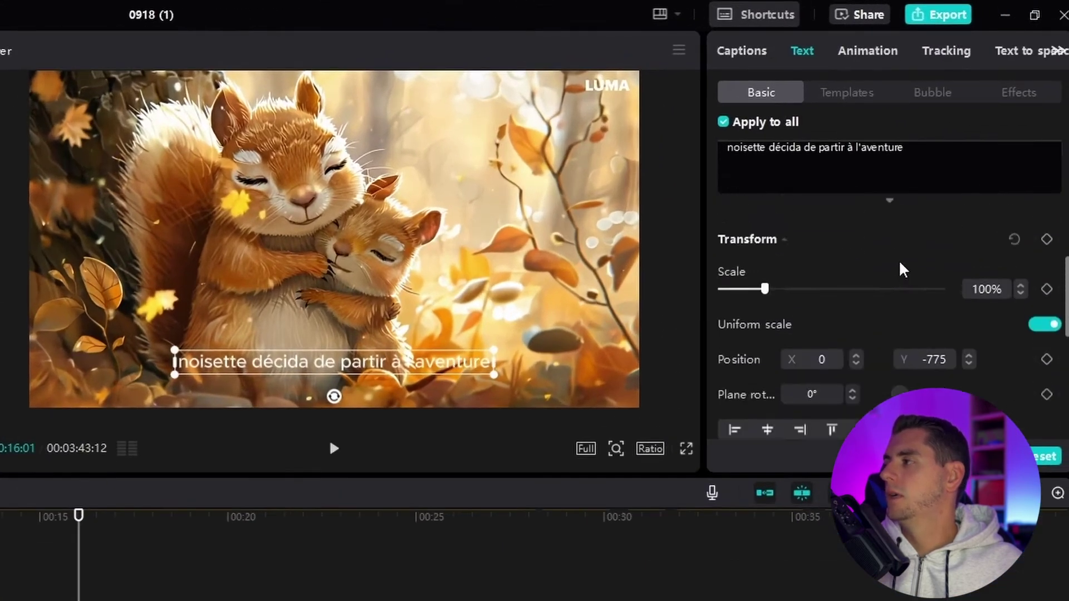
scroll(902, 270, up, 3)
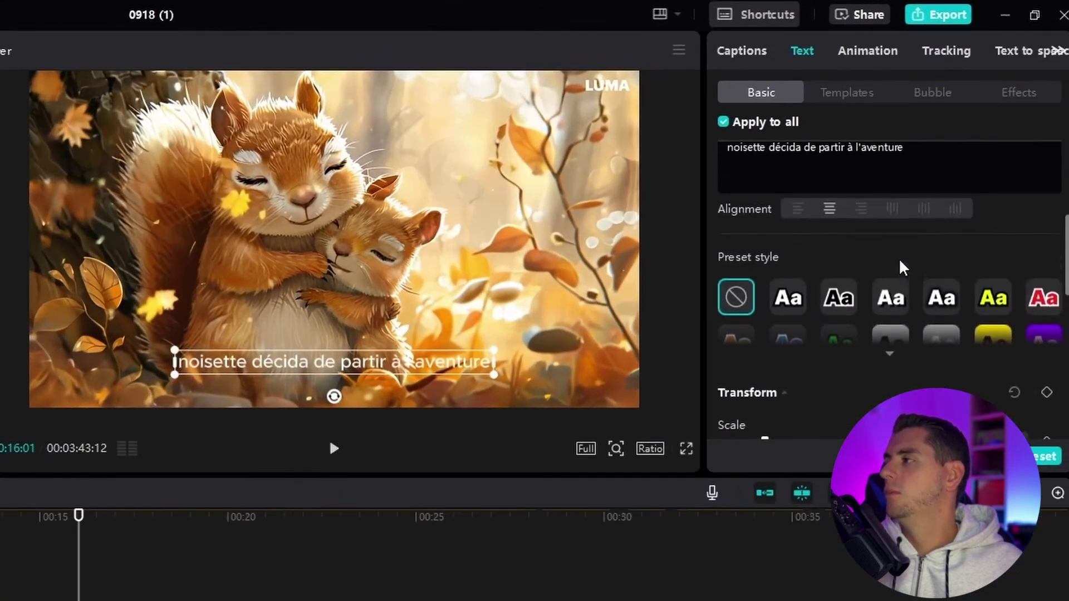
click(889, 354)
scroll(902, 333, down, 3)
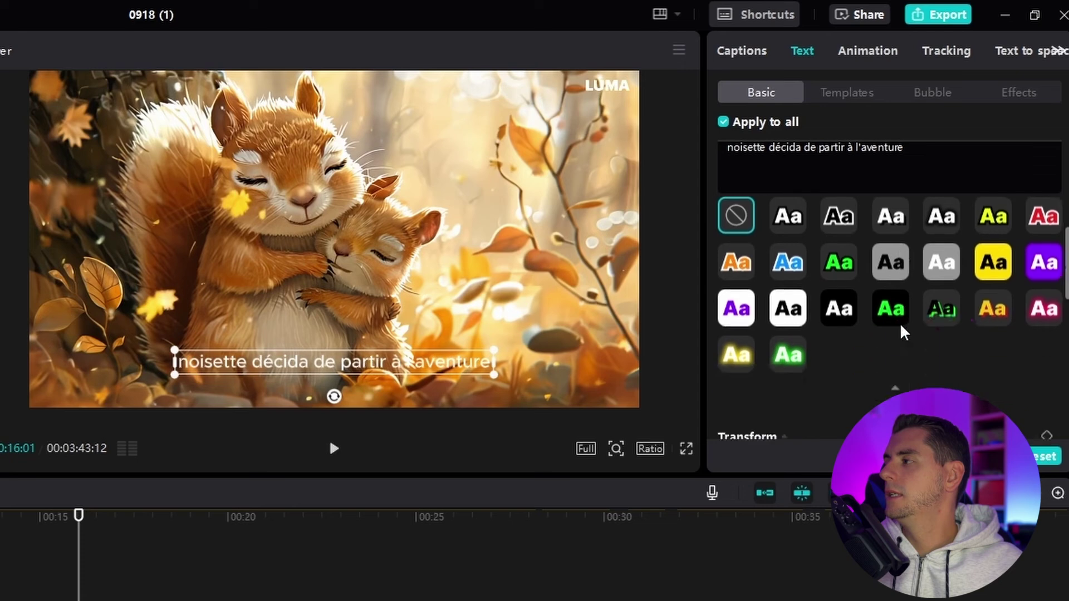
scroll(915, 278, up, 5)
scroll(870, 350, down, 2)
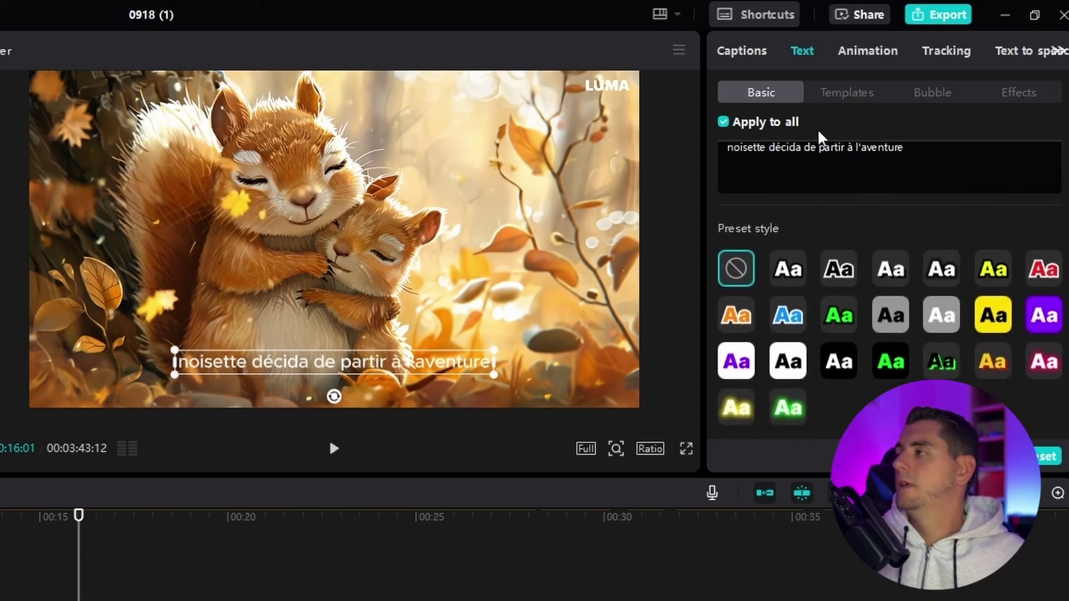
Apply the italic "The quick brown fox" text template with the outlined look to all captions
click(833, 100)
scroll(874, 256, down, 5)
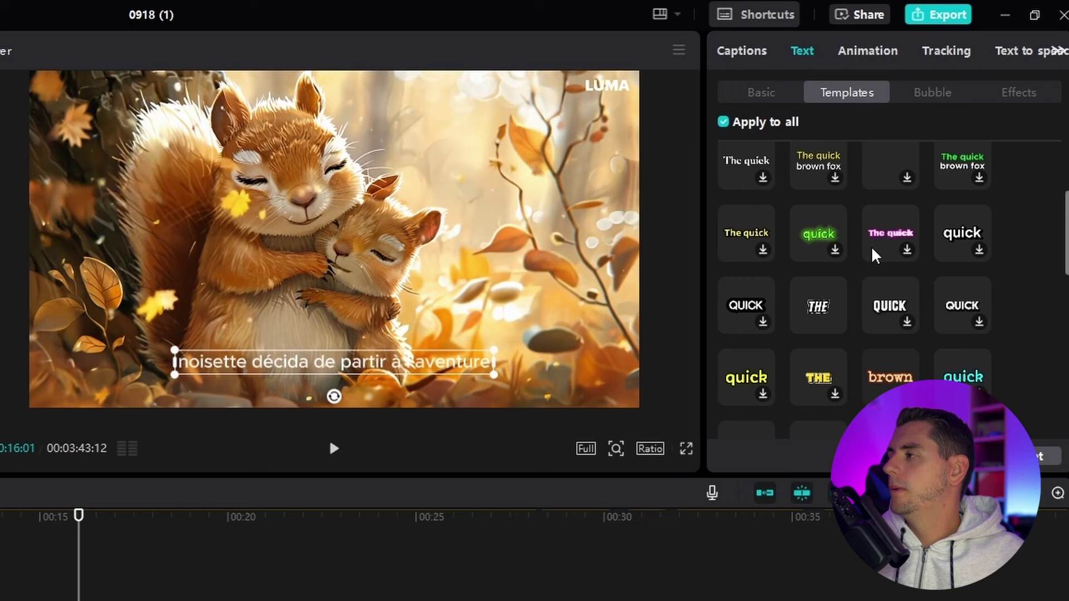
scroll(870, 319, down, 2)
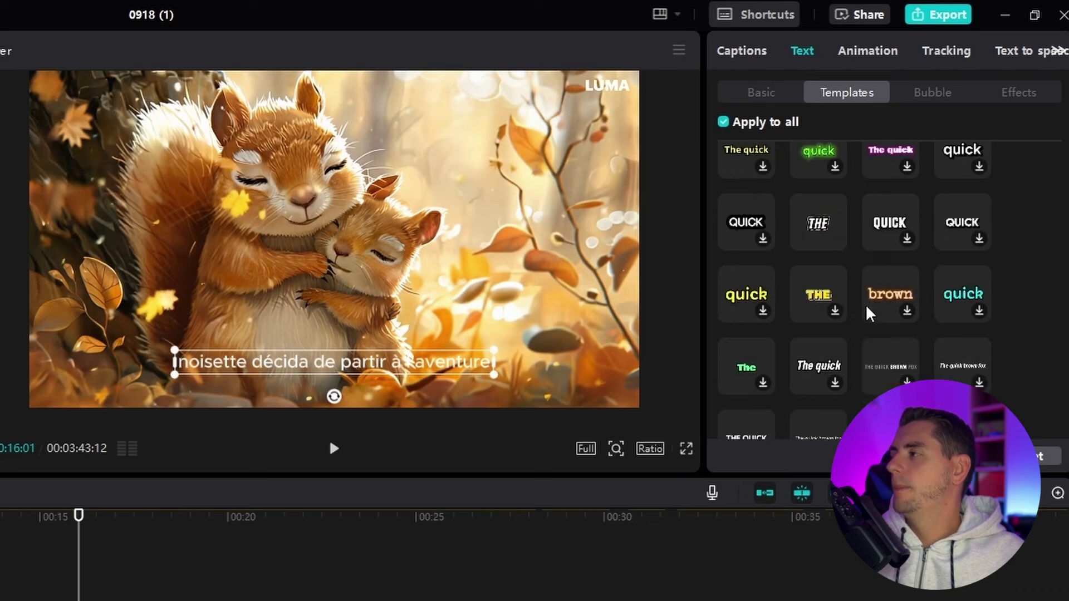
scroll(871, 323, down, 2)
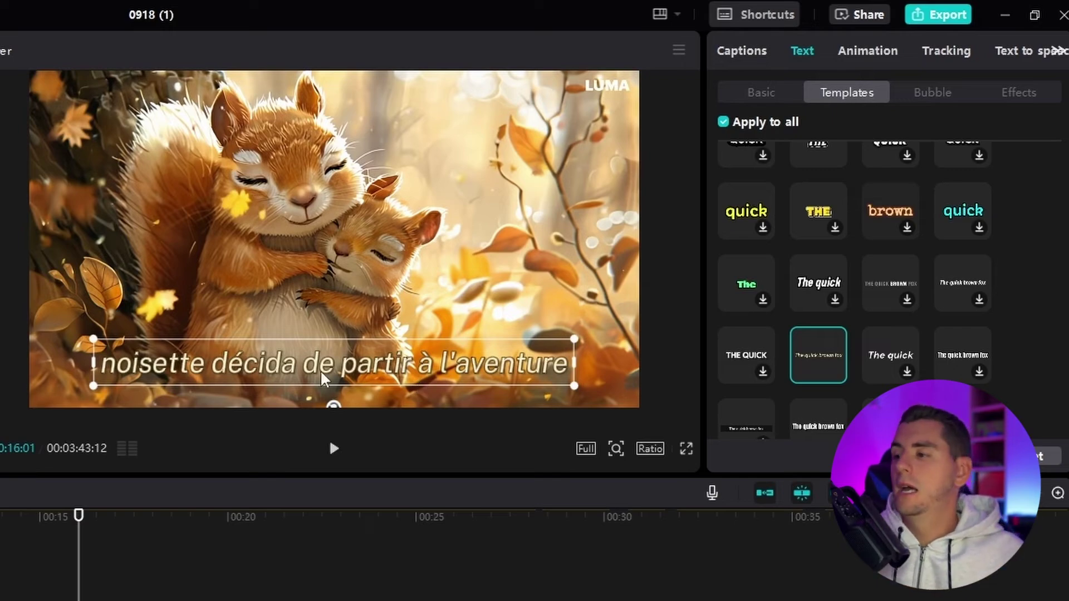
Widen the text box of the caption "n'oublie pas de laisser des noisettes derrière toi" on both sides to nearly the full frame width
click(99, 534)
drag(152, 534, 303, 532)
click(315, 382)
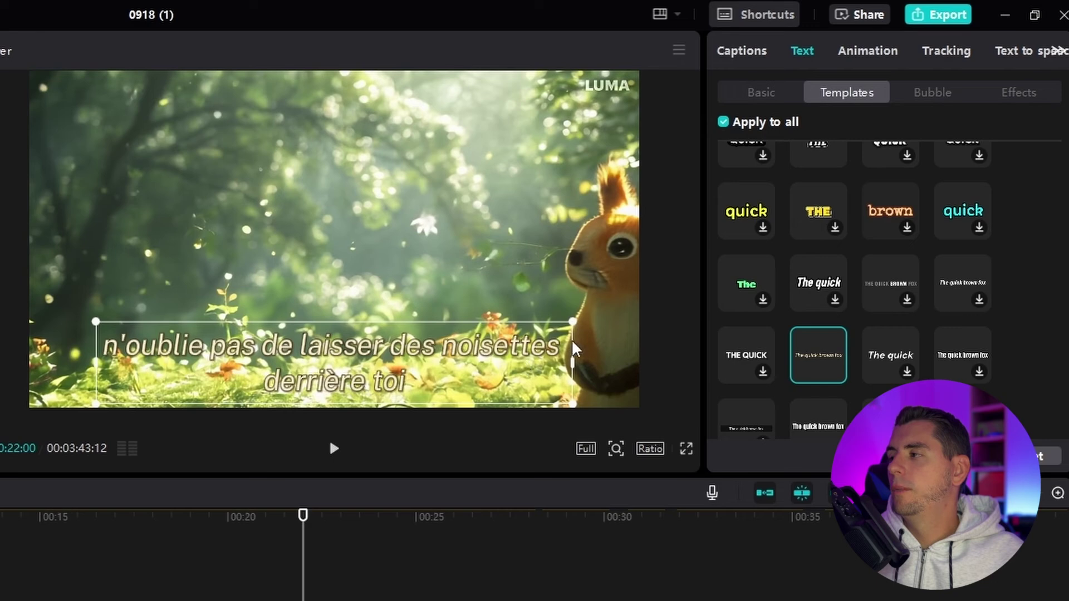
double_click(415, 368)
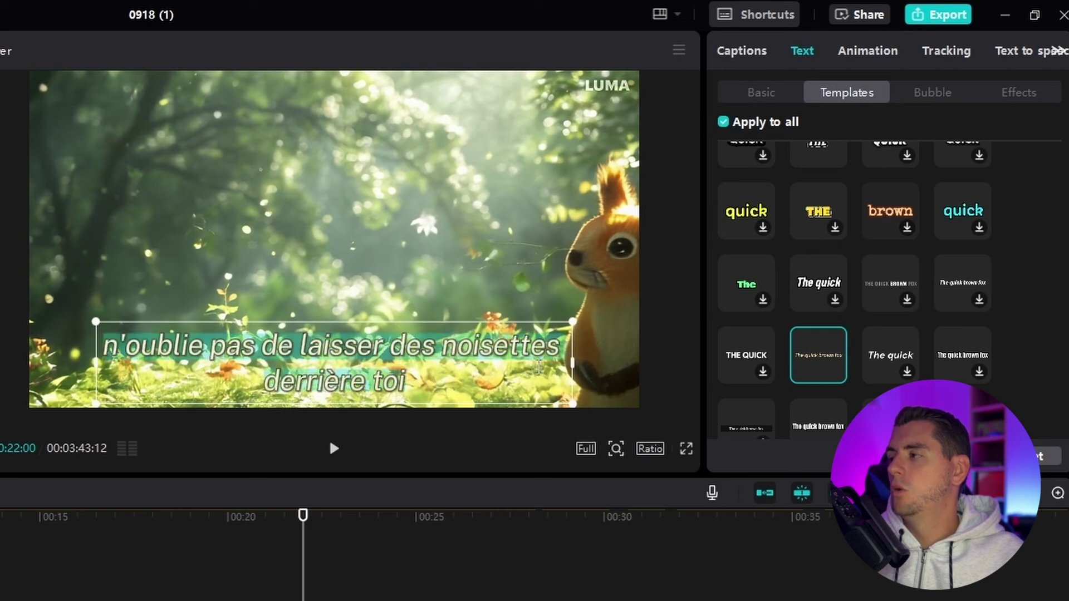
drag(572, 363, 638, 362)
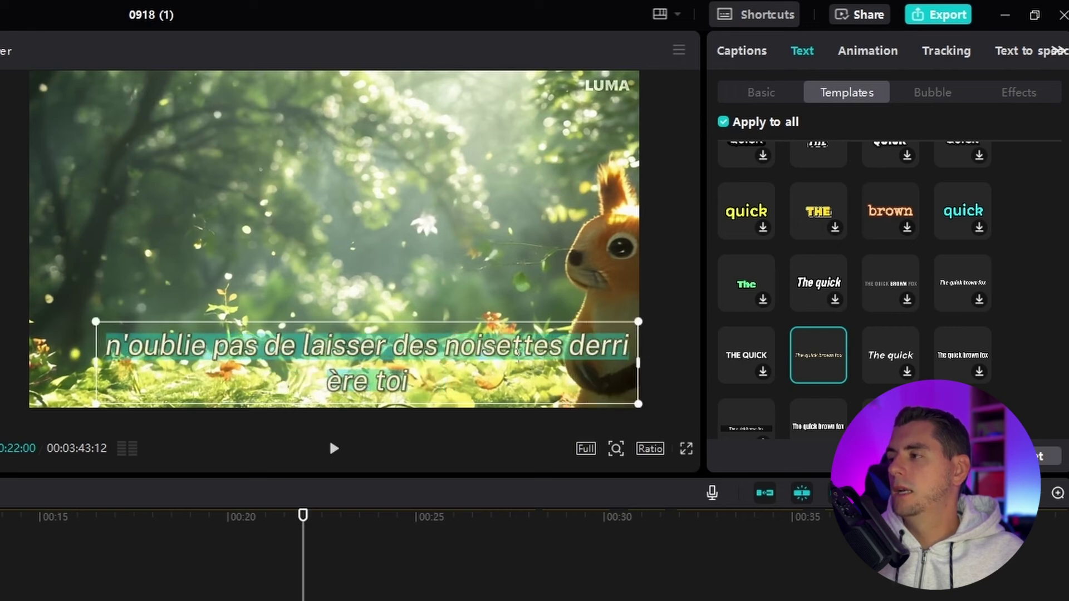
drag(96, 363, 34, 358)
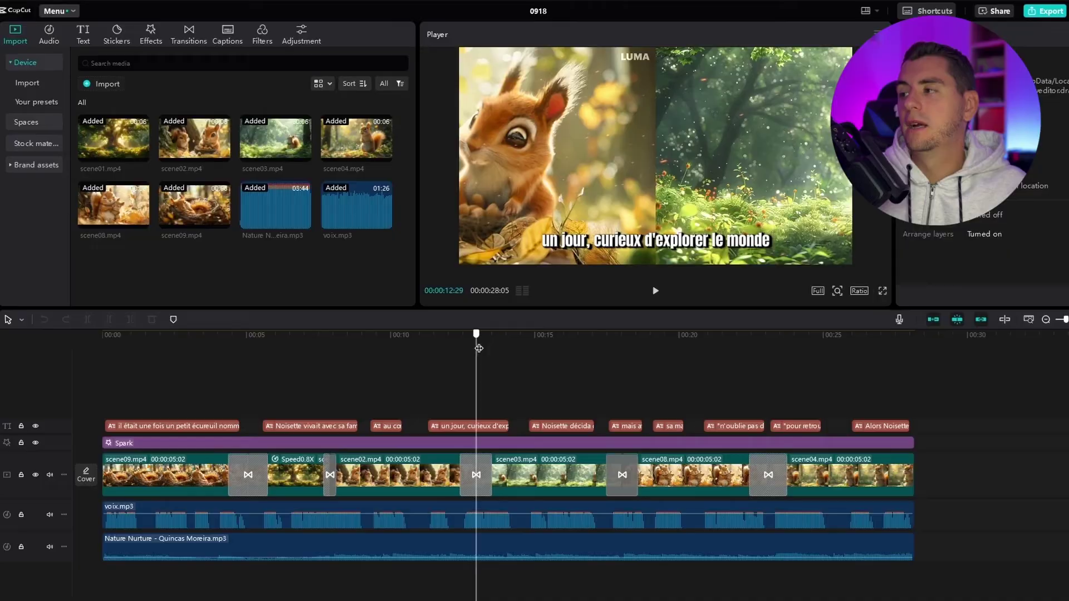
Check a later moment of the finished 0918 project and open its export settings
click(557, 336)
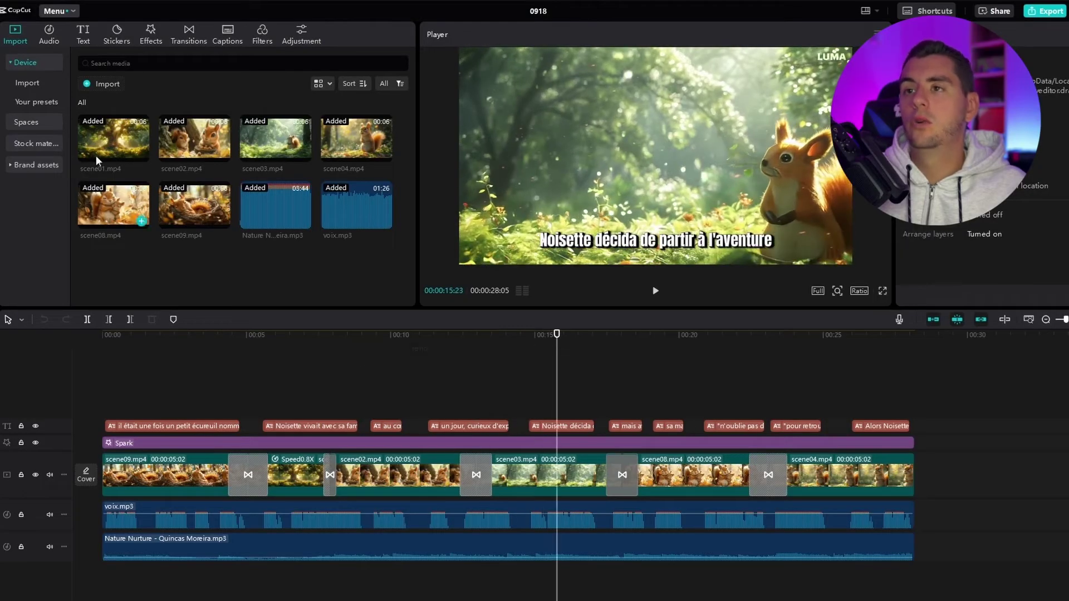
click(63, 12)
mouse_move(57, 28)
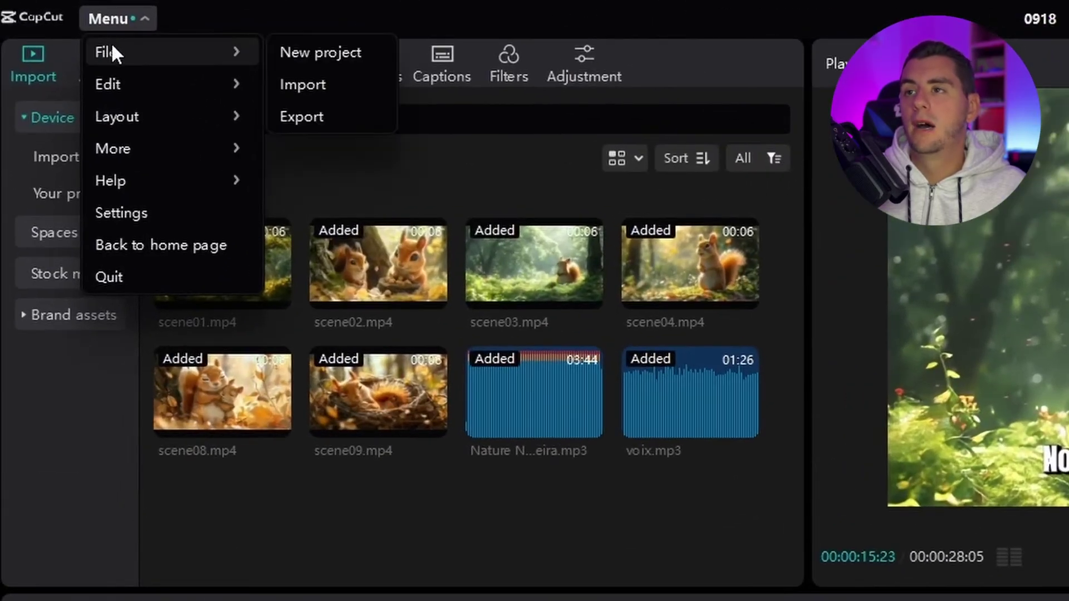
click(319, 117)
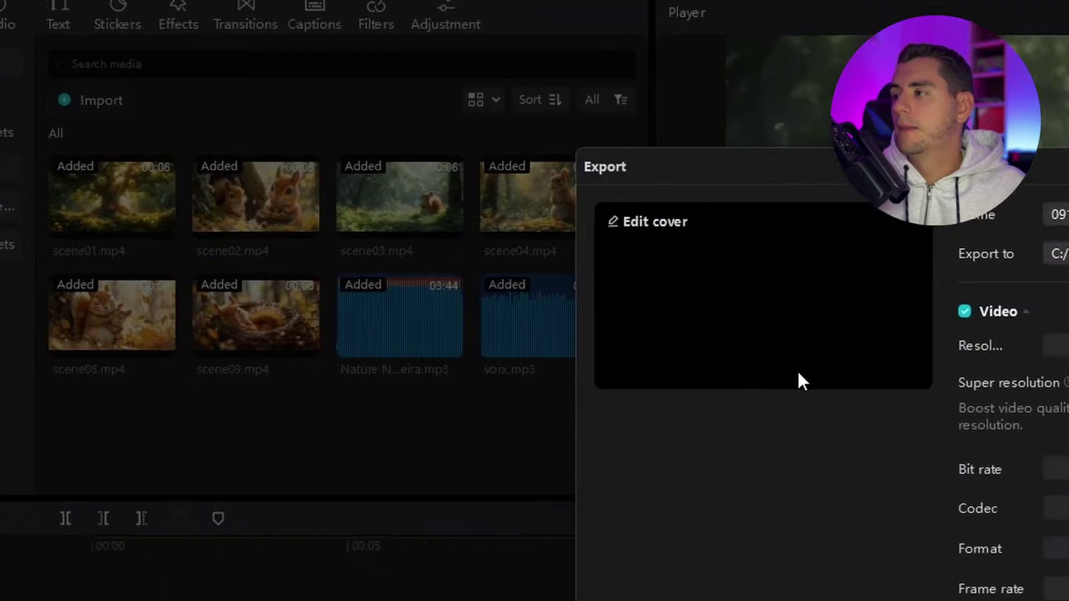